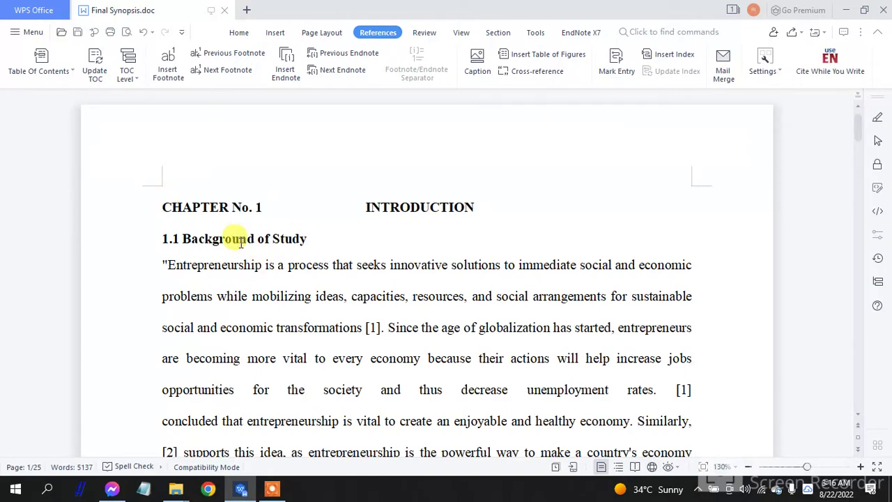
{"action": "left_click", "coordinate": [275, 32]}
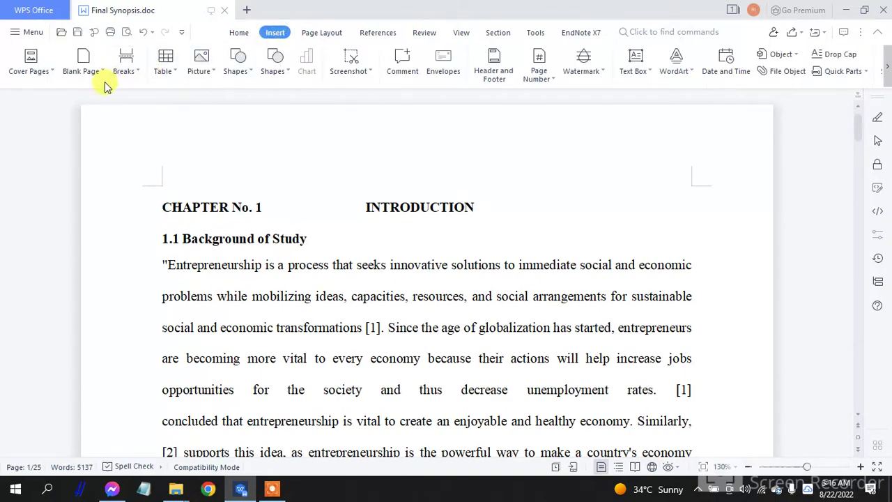
{"action": "left_click", "coordinate": [165, 60]}
{"action": "left_click", "coordinate": [183, 110]}
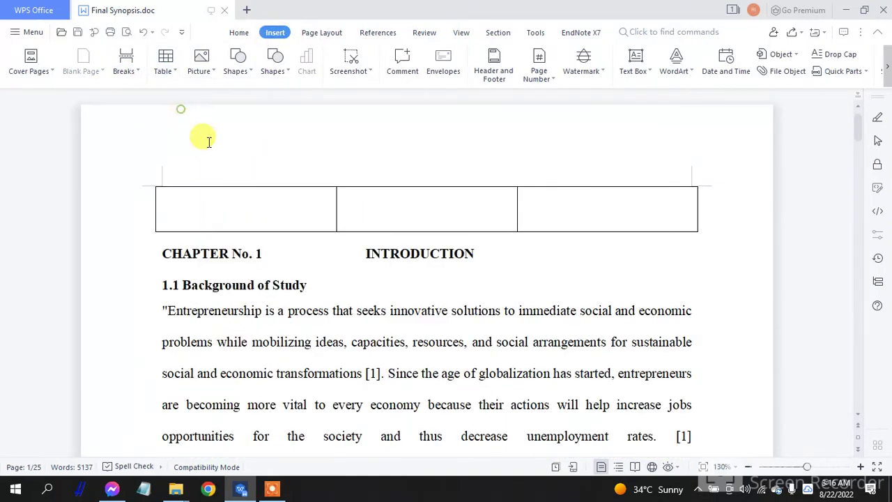
{"action": "left_click", "coordinate": [384, 209]}
{"action": "left_click", "coordinate": [555, 207]}
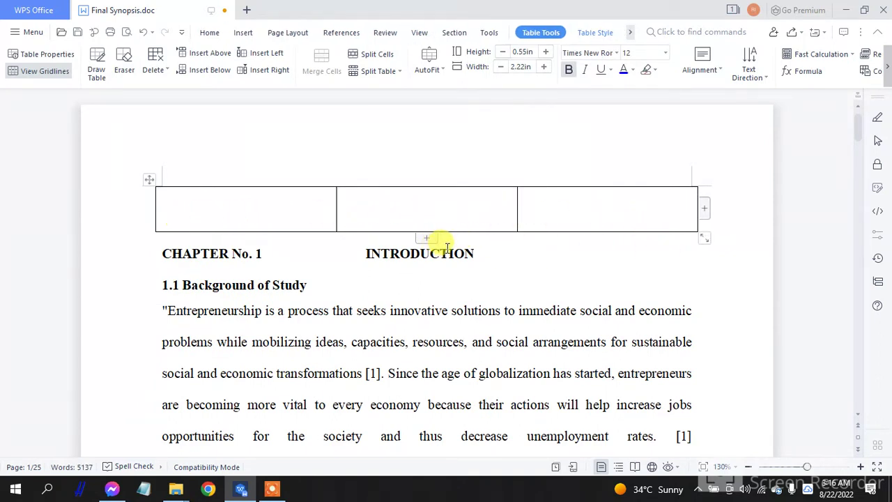
{"action": "key", "text": "ctrl+z"}
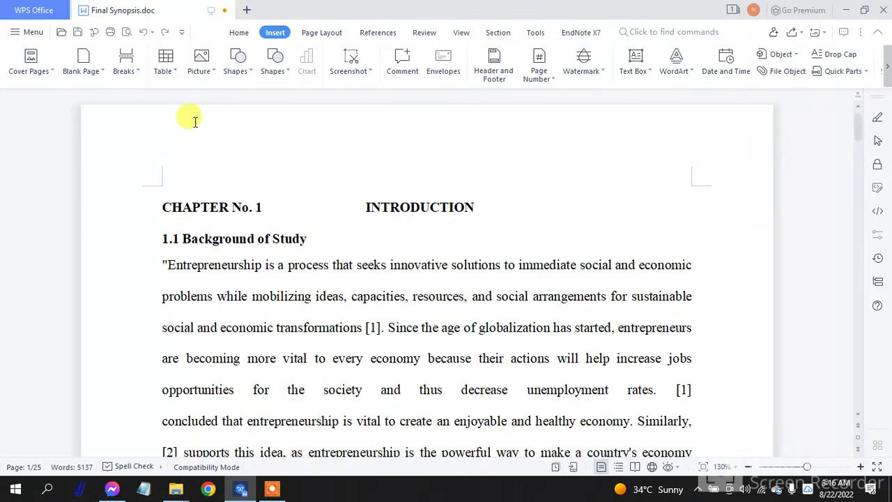
Step: Examine the chapter title and the numbered section headings from 1.1 Background of Study through the objectives list
{"action": "left_click", "coordinate": [239, 33]}
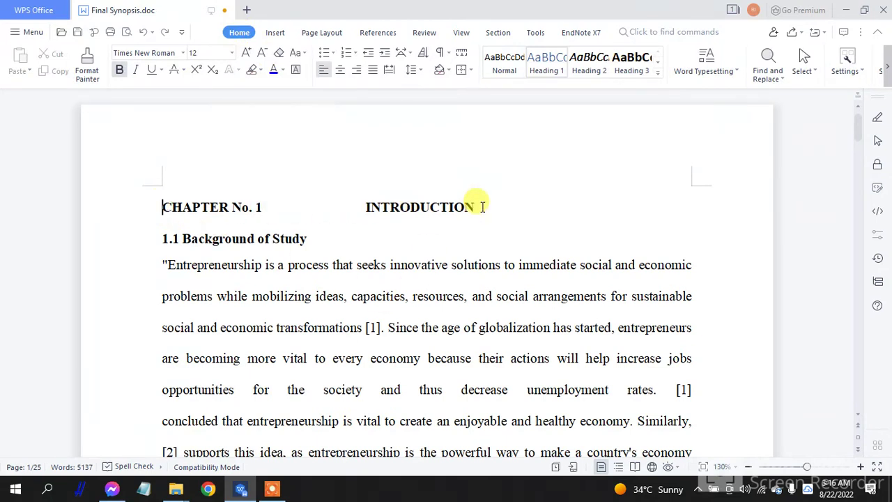
{"action": "left_click_drag", "start_coordinate": [477, 207], "coordinate": [156, 201]}
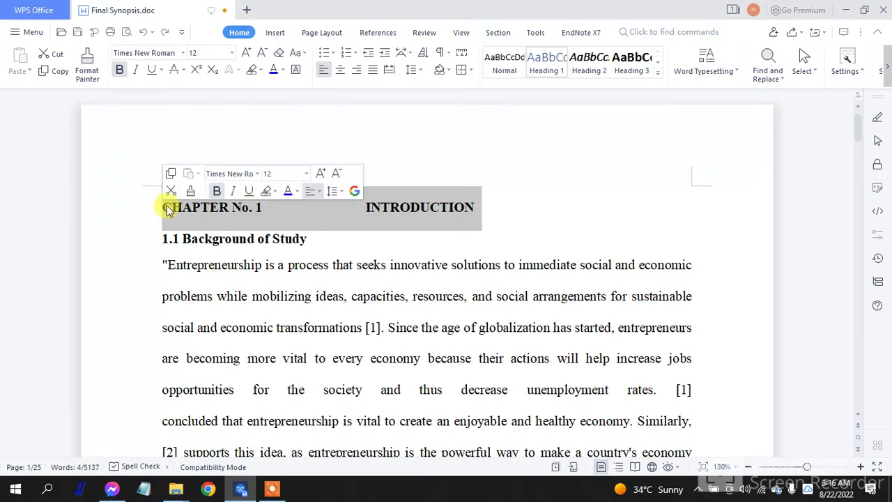
{"action": "left_click", "coordinate": [160, 207]}
{"action": "left_click_drag", "start_coordinate": [321, 239], "coordinate": [165, 241]}
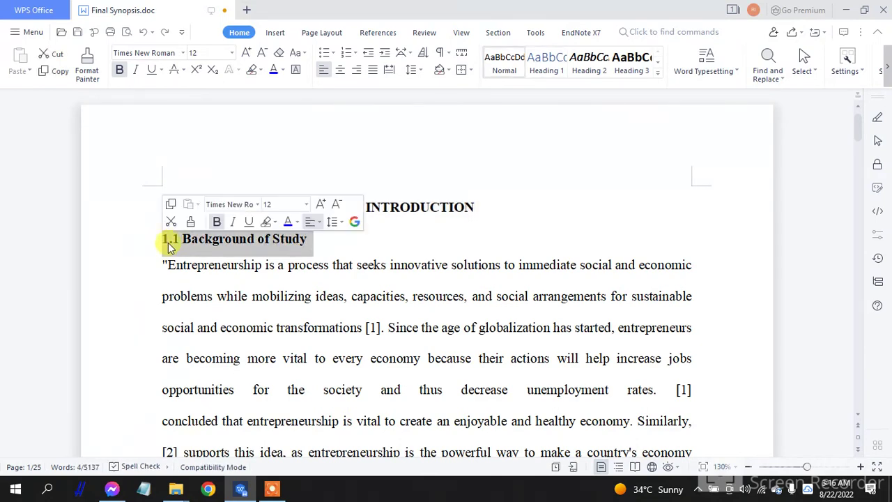
{"action": "left_click", "coordinate": [172, 241]}
{"action": "scroll", "coordinate": [193, 145], "scroll_direction": "down", "scroll_amount": 10}
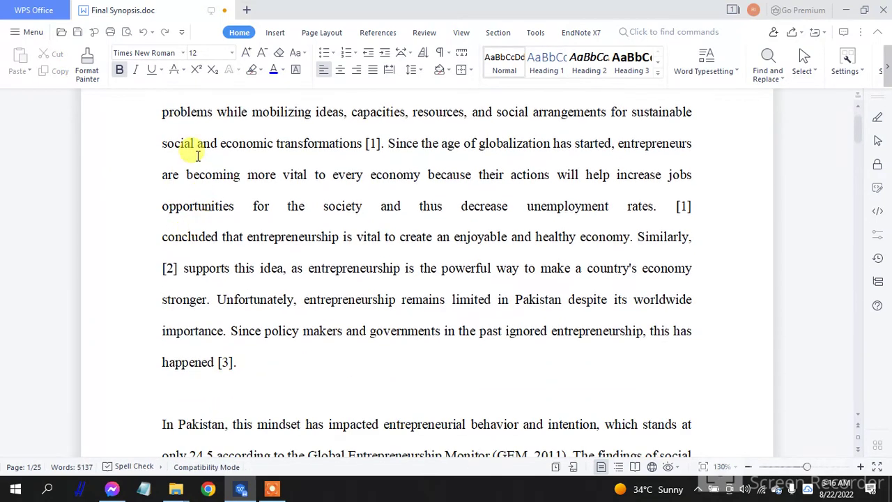
{"action": "scroll", "coordinate": [237, 222], "scroll_direction": "down", "scroll_amount": 8}
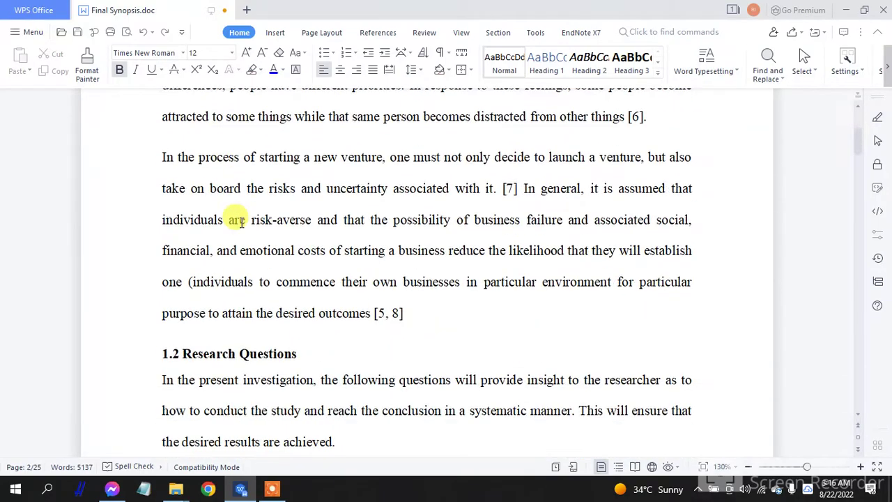
{"action": "scroll", "coordinate": [202, 158], "scroll_direction": "down", "scroll_amount": 10}
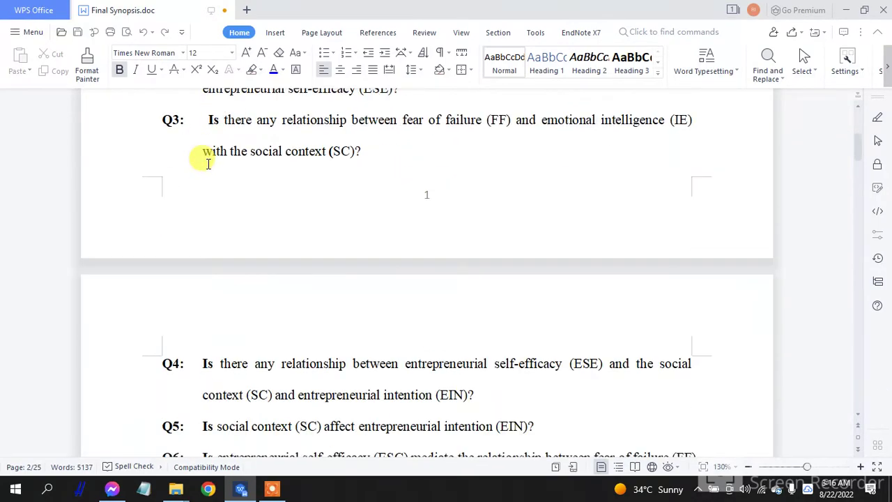
{"action": "scroll", "coordinate": [246, 207], "scroll_direction": "down", "scroll_amount": 15}
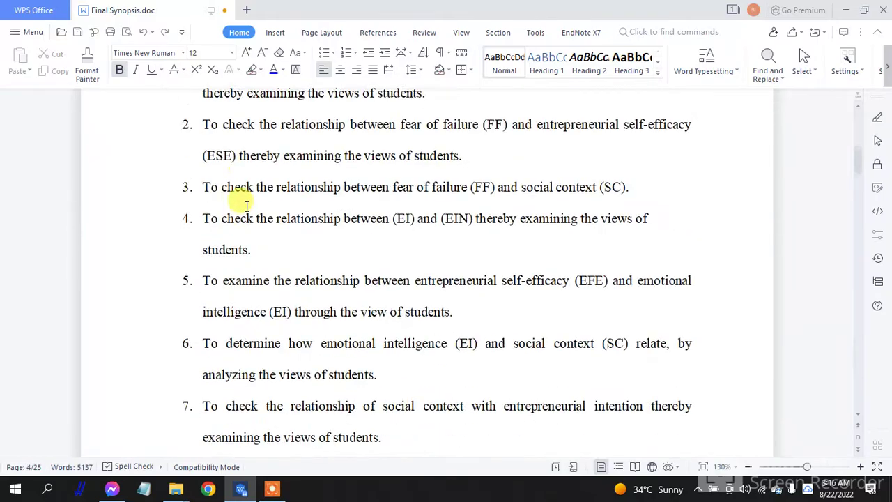
{"action": "scroll", "coordinate": [246, 210], "scroll_direction": "up", "scroll_amount": 15}
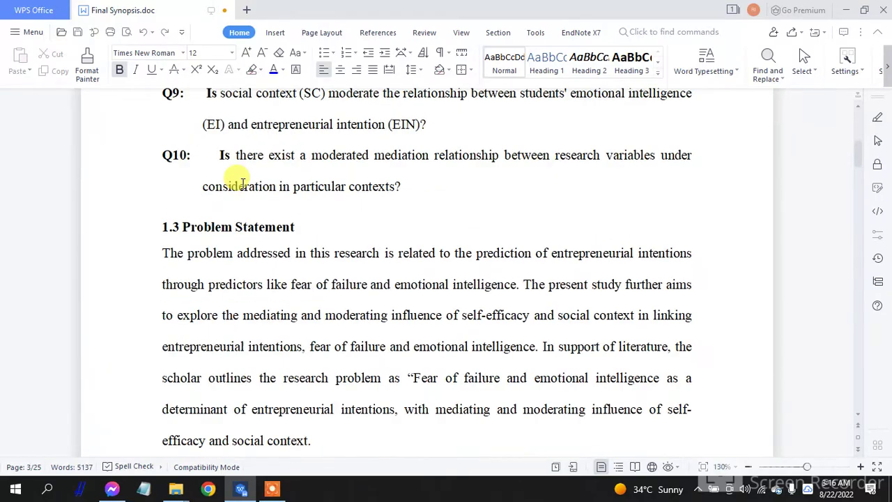
{"action": "scroll", "coordinate": [242, 183], "scroll_direction": "up", "scroll_amount": 6}
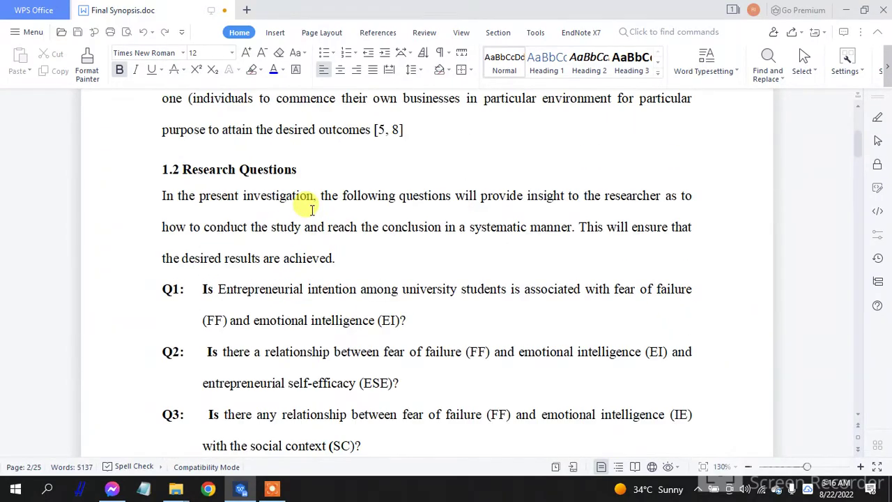
{"action": "scroll", "coordinate": [312, 210], "scroll_direction": "up", "scroll_amount": 15}
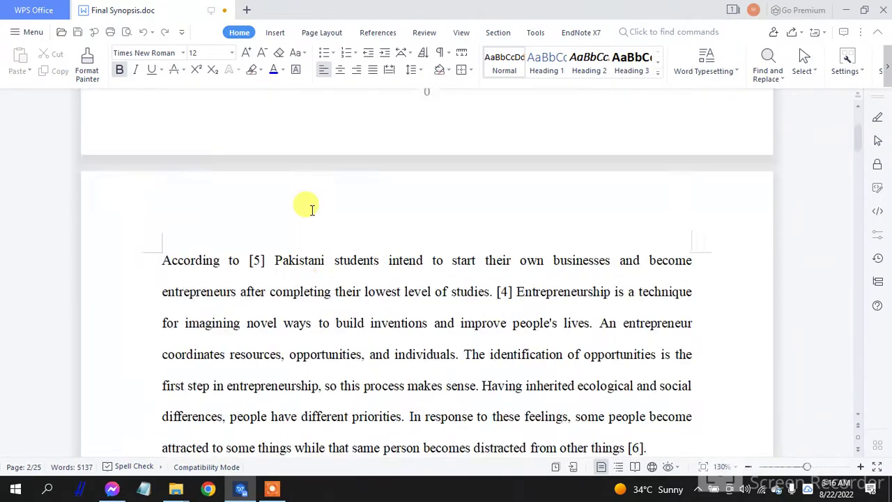
{"action": "scroll", "coordinate": [312, 211], "scroll_direction": "up", "scroll_amount": 5}
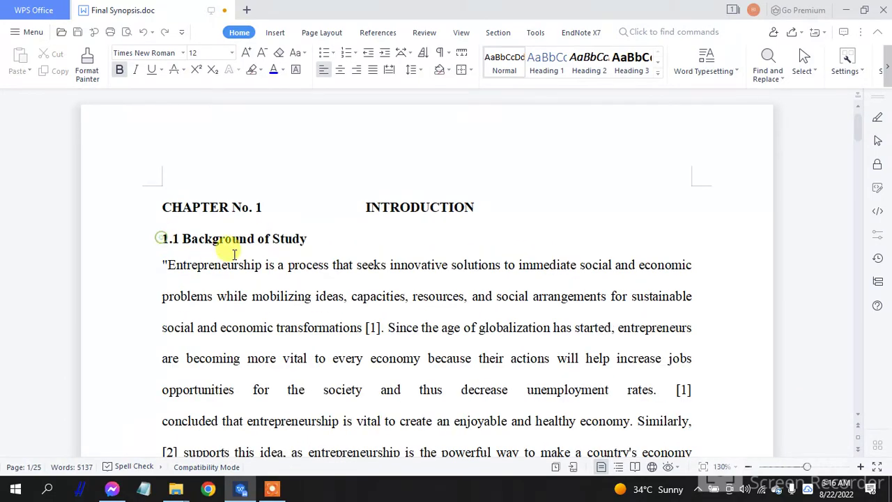
Step: Apply the Heading 1 style to the "CHAPTER No. 1 INTRODUCTION" title and the "1.1 Background of Study" heading
{"action": "left_click", "coordinate": [165, 238]}
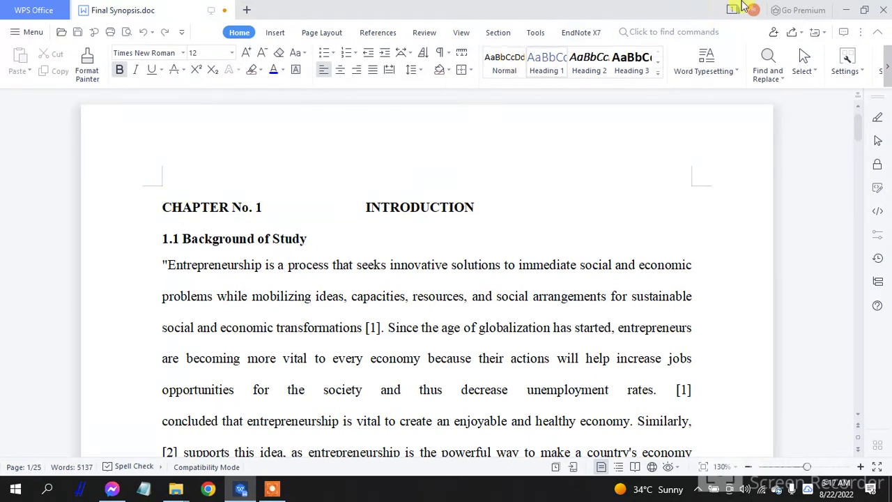
{"action": "left_click", "coordinate": [549, 64]}
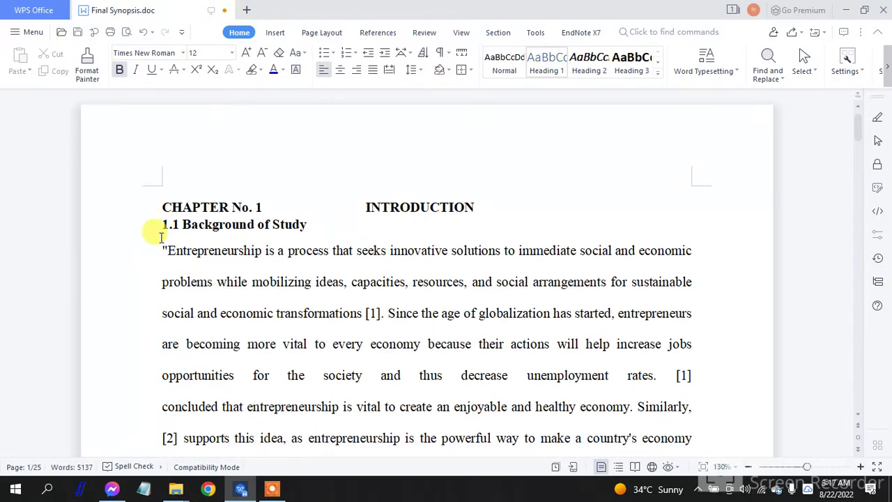
{"action": "left_click", "coordinate": [192, 224]}
{"action": "left_click", "coordinate": [543, 66]}
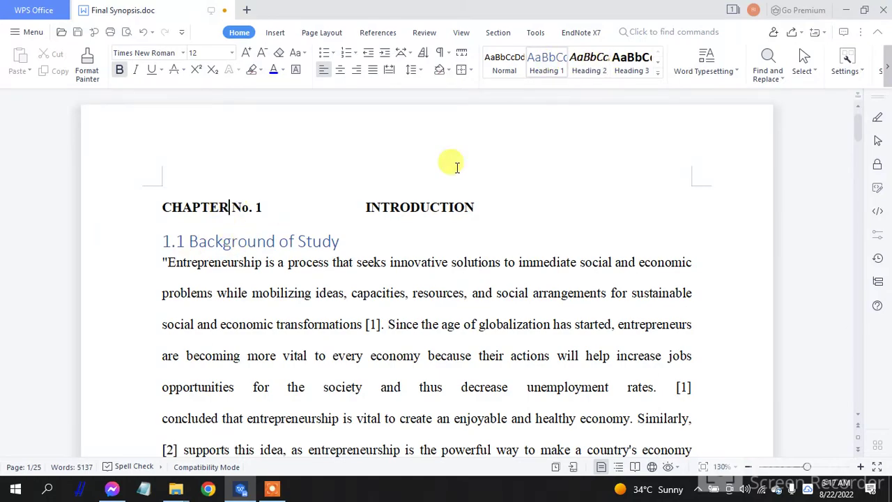
{"action": "left_click", "coordinate": [280, 244]}
Step: Apply the Heading 1 style to the "1.2 Research Questions" and "1.3 Problem Statement" section titles
{"action": "scroll", "coordinate": [307, 241], "scroll_direction": "down", "scroll_amount": 10}
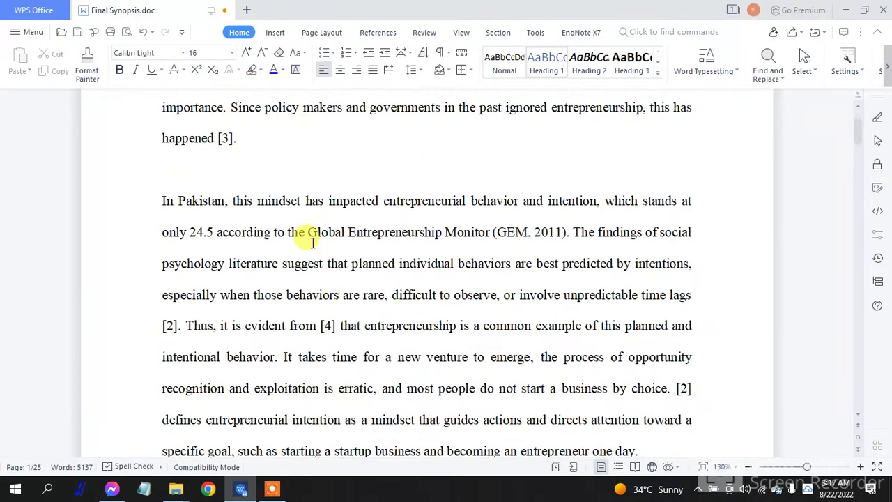
{"action": "scroll", "coordinate": [306, 240], "scroll_direction": "down", "scroll_amount": 15}
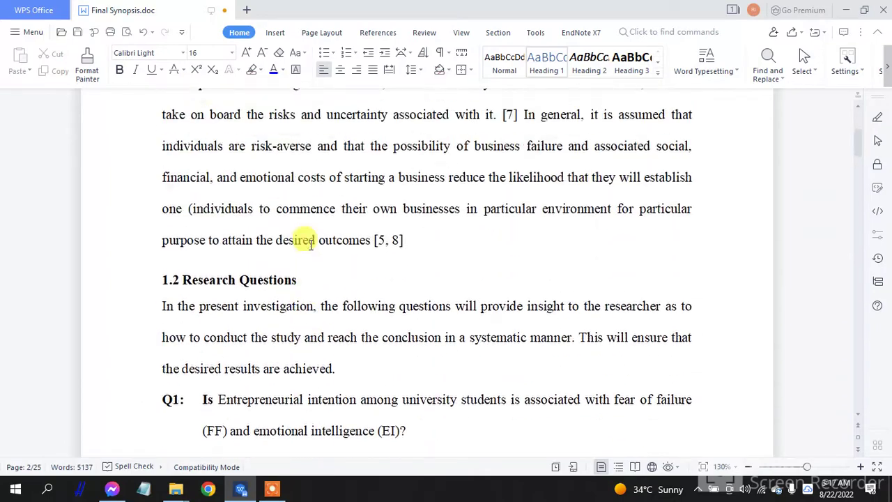
{"action": "left_click", "coordinate": [211, 268]}
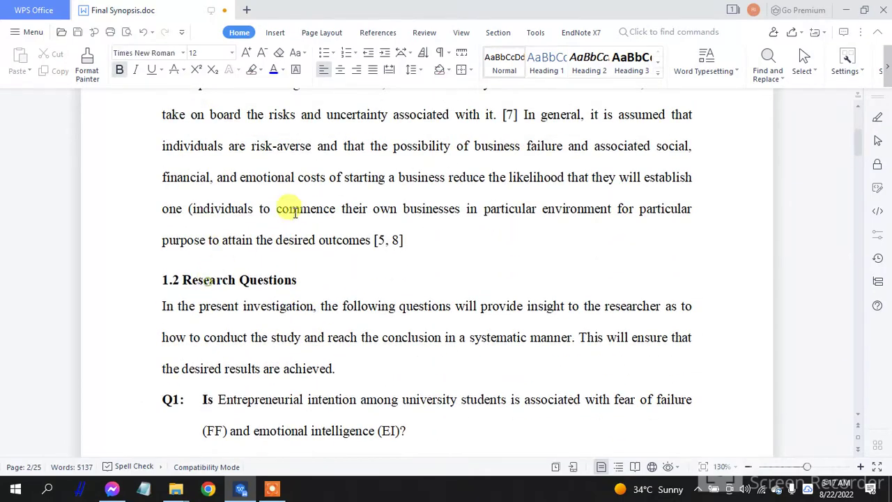
{"action": "left_click", "coordinate": [542, 72]}
{"action": "scroll", "coordinate": [365, 174], "scroll_direction": "down", "scroll_amount": 18}
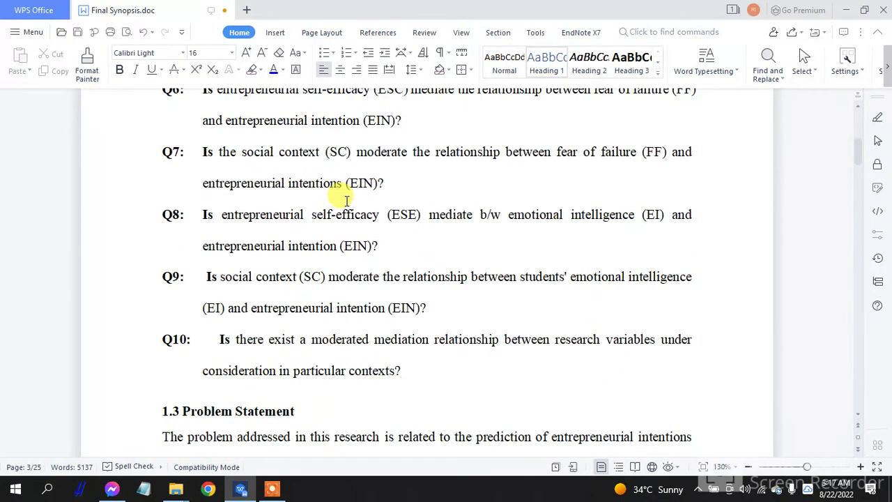
{"action": "scroll", "coordinate": [346, 201], "scroll_direction": "down", "scroll_amount": 6}
{"action": "left_click", "coordinate": [241, 186]}
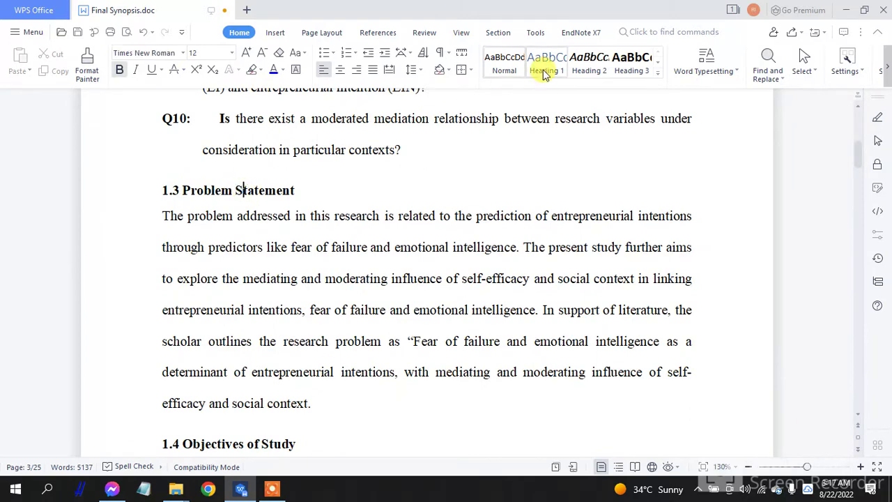
{"action": "left_click", "coordinate": [546, 72]}
Step: Apply the Heading 1 style to the "1.4 Objectives of Study" and "1.5 Context of Study" section titles
{"action": "scroll", "coordinate": [289, 195], "scroll_direction": "down", "scroll_amount": 7}
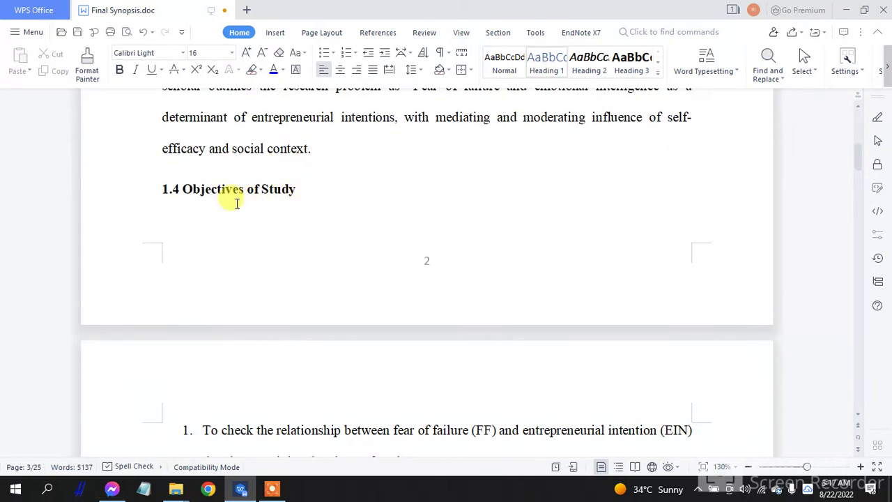
{"action": "left_click", "coordinate": [543, 70]}
{"action": "scroll", "coordinate": [411, 209], "scroll_direction": "down", "scroll_amount": 12}
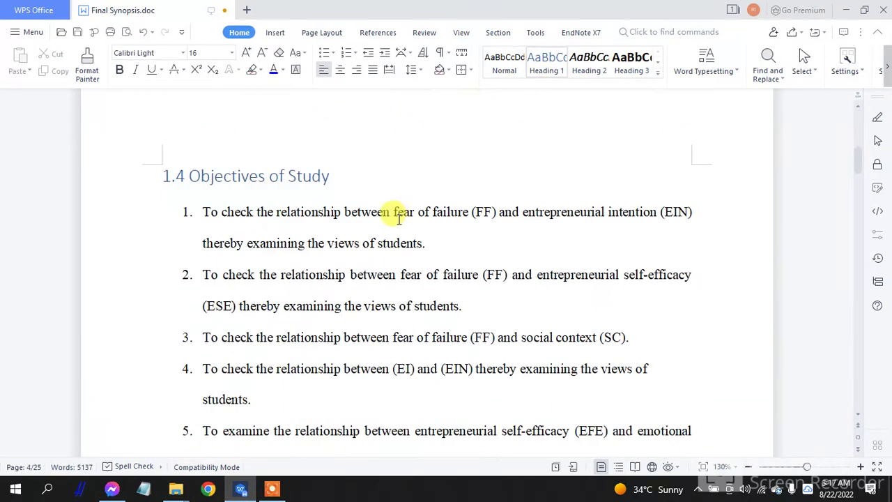
{"action": "scroll", "coordinate": [396, 220], "scroll_direction": "down", "scroll_amount": 18}
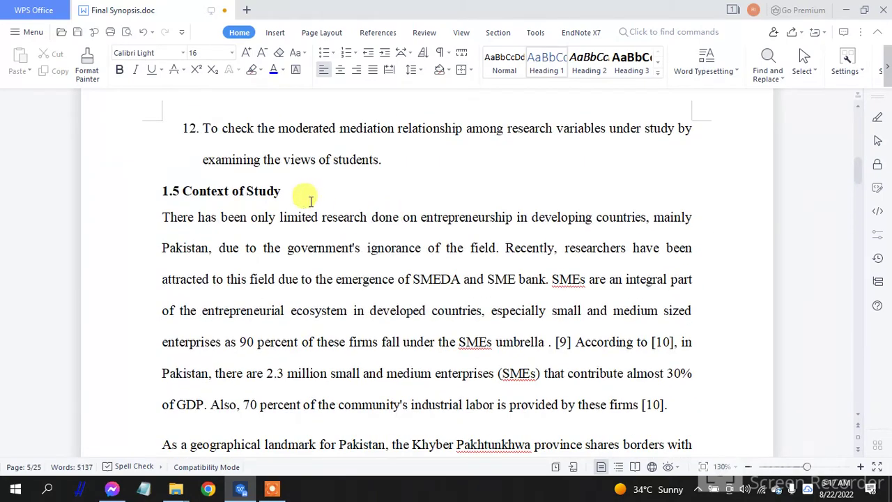
{"action": "left_click", "coordinate": [242, 191]}
{"action": "left_click", "coordinate": [526, 73]}
Step: Apply the Heading 1 style to the "1.6 Research Gap" section title
{"action": "scroll", "coordinate": [339, 189], "scroll_direction": "down", "scroll_amount": 10}
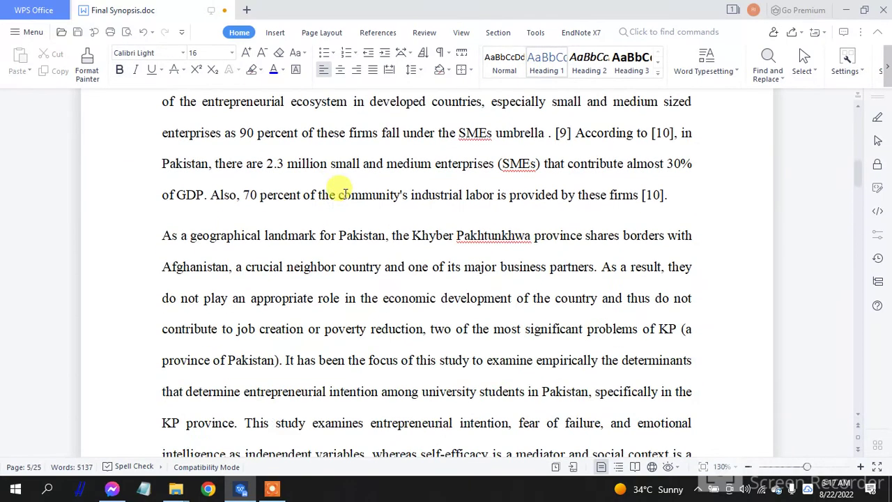
{"action": "scroll", "coordinate": [345, 194], "scroll_direction": "up", "scroll_amount": 12}
{"action": "scroll", "coordinate": [292, 229], "scroll_direction": "down", "scroll_amount": 12}
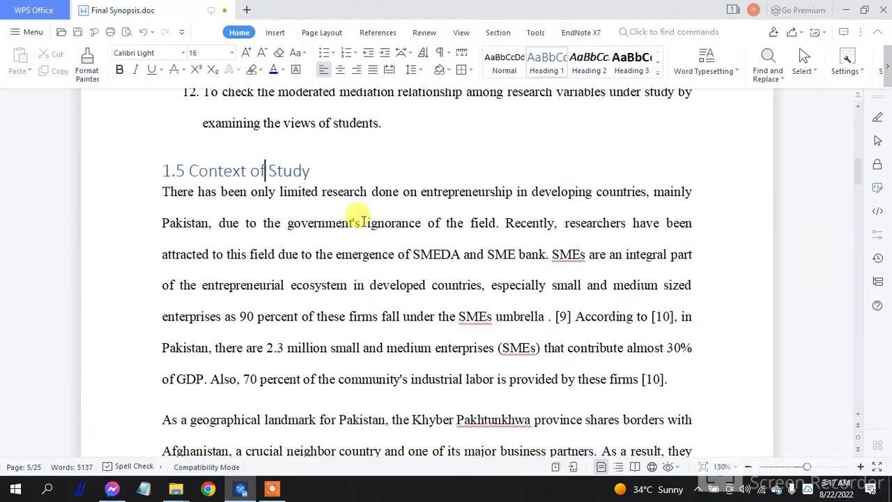
{"action": "scroll", "coordinate": [376, 216], "scroll_direction": "down", "scroll_amount": 3}
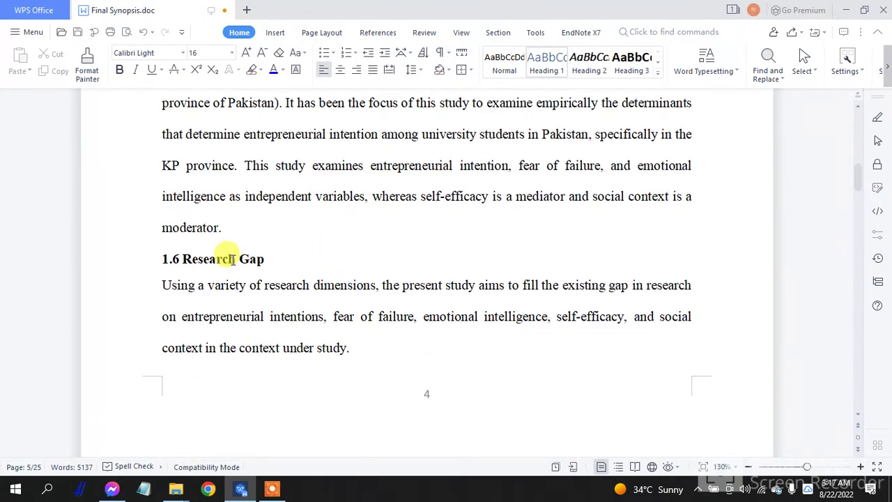
{"action": "left_click", "coordinate": [232, 258]}
{"action": "left_click", "coordinate": [540, 64]}
Step: Apply the Heading 2 style to the "1.6.1 Theoretical Gap" subsection title
{"action": "scroll", "coordinate": [360, 199], "scroll_direction": "down", "scroll_amount": 8}
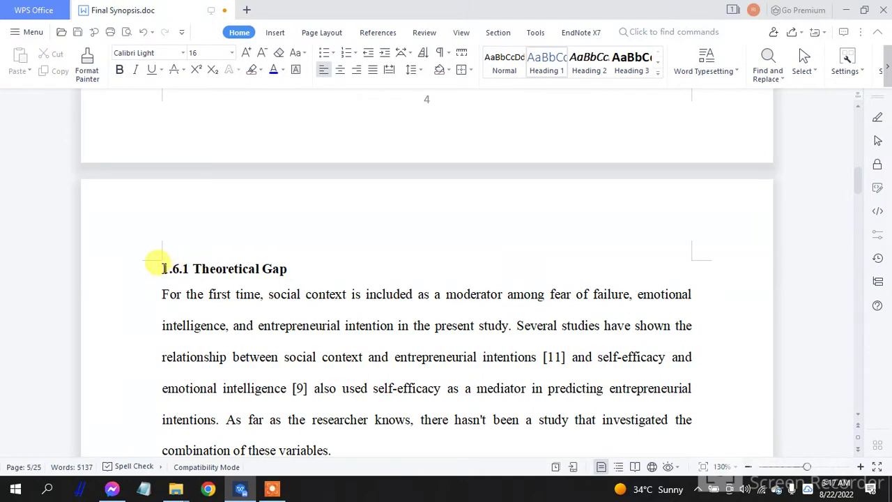
{"action": "left_click", "coordinate": [160, 267]}
{"action": "key", "text": "Tab"}
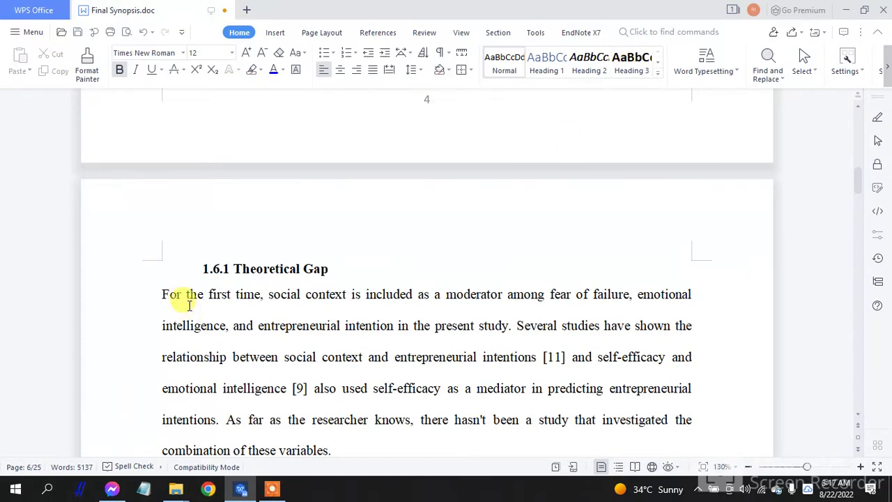
{"action": "left_click", "coordinate": [256, 269]}
{"action": "left_click", "coordinate": [584, 65]}
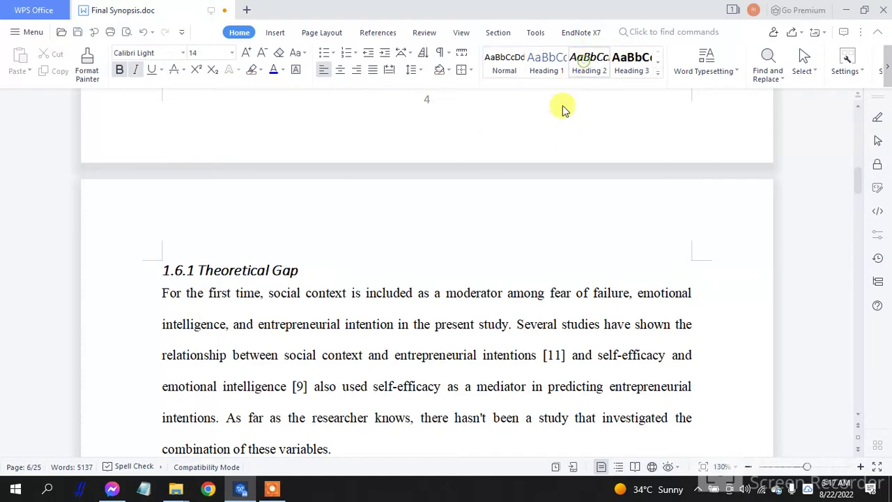
Step: Apply the Heading 2 style to the "1.6.2 Methodological Gap" subsection title
{"action": "scroll", "coordinate": [385, 178], "scroll_direction": "down", "scroll_amount": 5}
{"action": "left_click", "coordinate": [260, 235]}
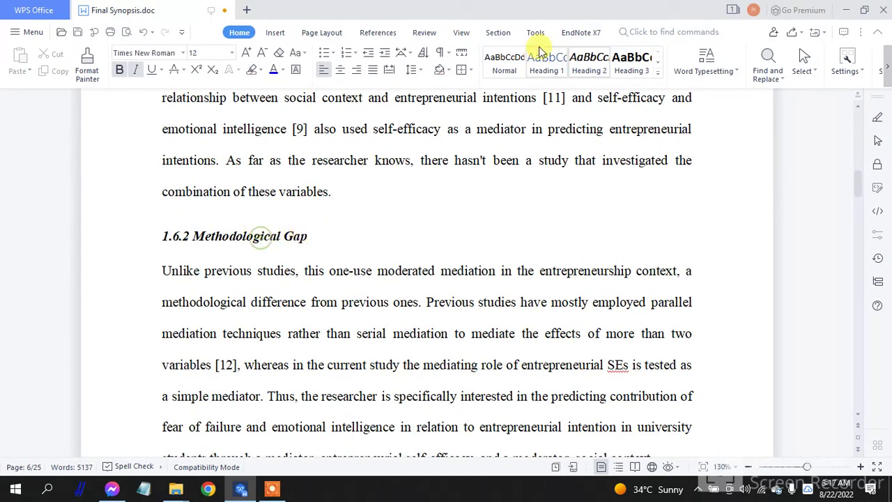
{"action": "left_click", "coordinate": [581, 59]}
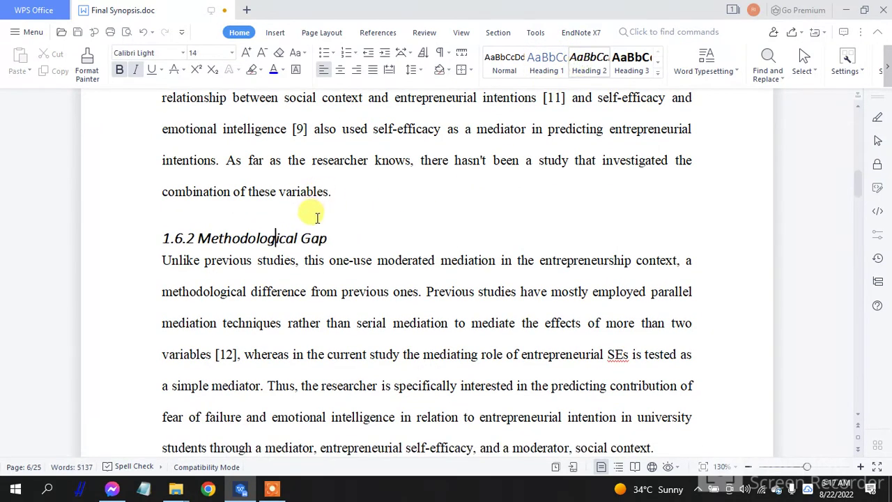
Step: Apply the Heading 2 style to the "1.6.3 Empirical Gap" subsection title
{"action": "scroll", "coordinate": [315, 217], "scroll_direction": "down", "scroll_amount": 4}
{"action": "scroll", "coordinate": [319, 222], "scroll_direction": "down", "scroll_amount": 2}
{"action": "left_click", "coordinate": [230, 194]}
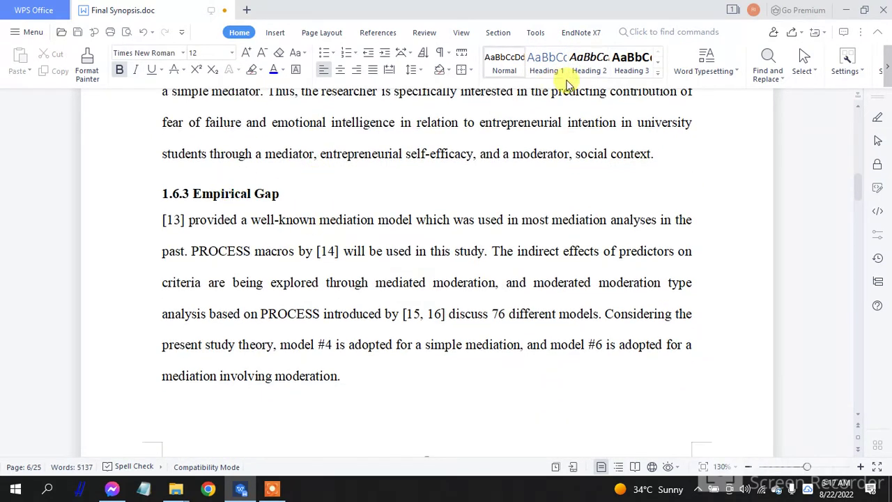
{"action": "left_click", "coordinate": [584, 65]}
Step: Apply the Heading 1 style to the "1.7 Significance of Study" section title
{"action": "scroll", "coordinate": [413, 201], "scroll_direction": "down", "scroll_amount": 6}
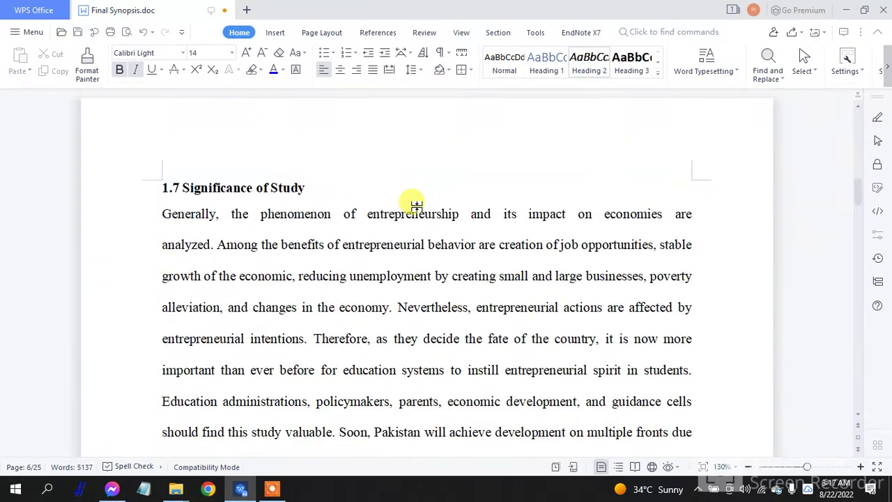
{"action": "left_click", "coordinate": [293, 192]}
{"action": "left_click", "coordinate": [546, 63]}
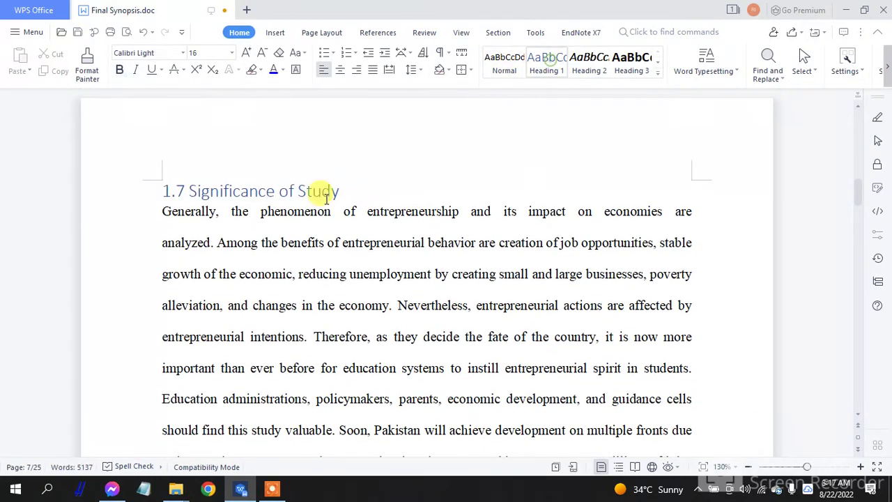
Step: Apply the Heading 1 style to the "CHAPTER No. 2 LITERATURE REVIEW" title and the "2.1 Existing Research" section title
{"action": "scroll", "coordinate": [314, 205], "scroll_direction": "down", "scroll_amount": 5}
{"action": "scroll", "coordinate": [314, 210], "scroll_direction": "down", "scroll_amount": 15}
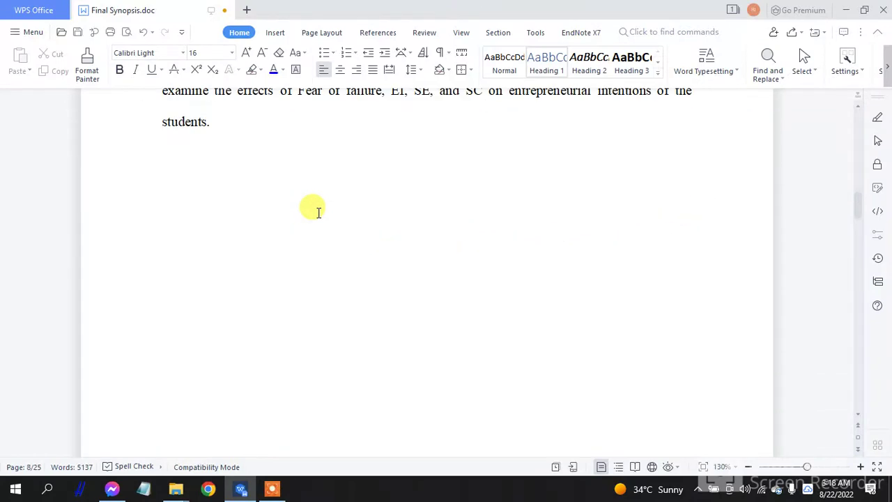
{"action": "scroll", "coordinate": [317, 209], "scroll_direction": "down", "scroll_amount": 7}
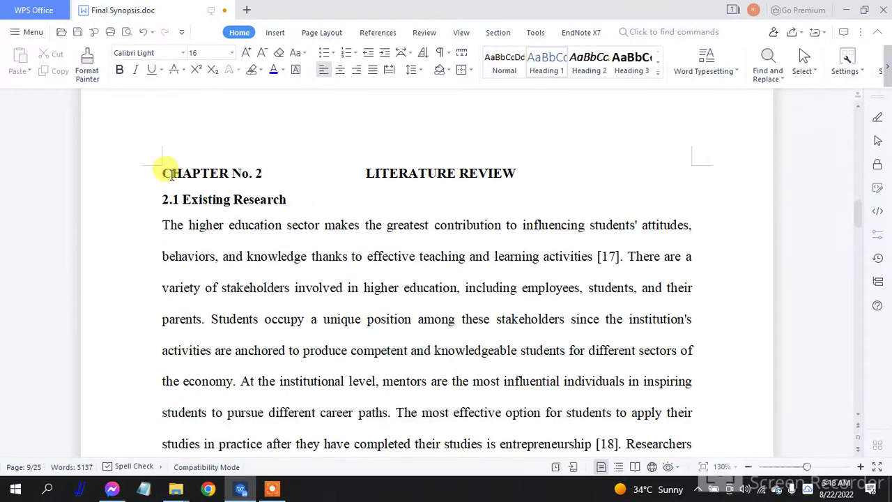
{"action": "left_click", "coordinate": [167, 173]}
{"action": "left_click", "coordinate": [558, 73]}
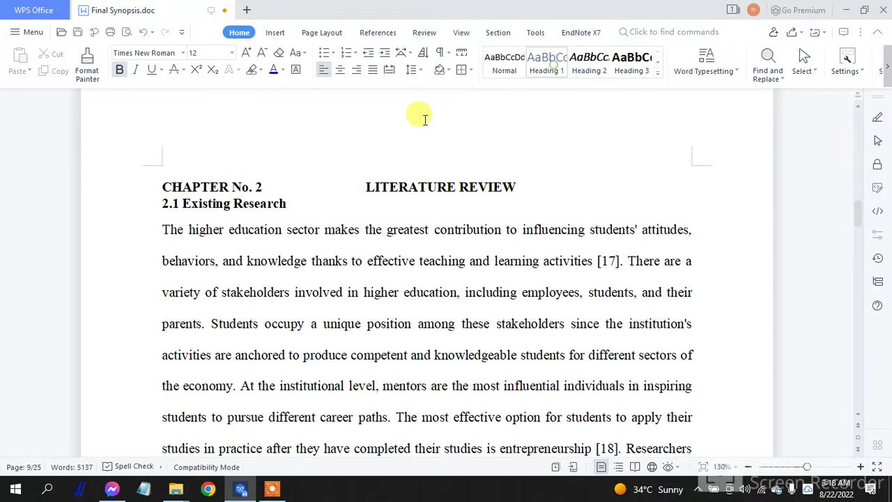
{"action": "left_click", "coordinate": [206, 203]}
{"action": "left_click", "coordinate": [540, 66]}
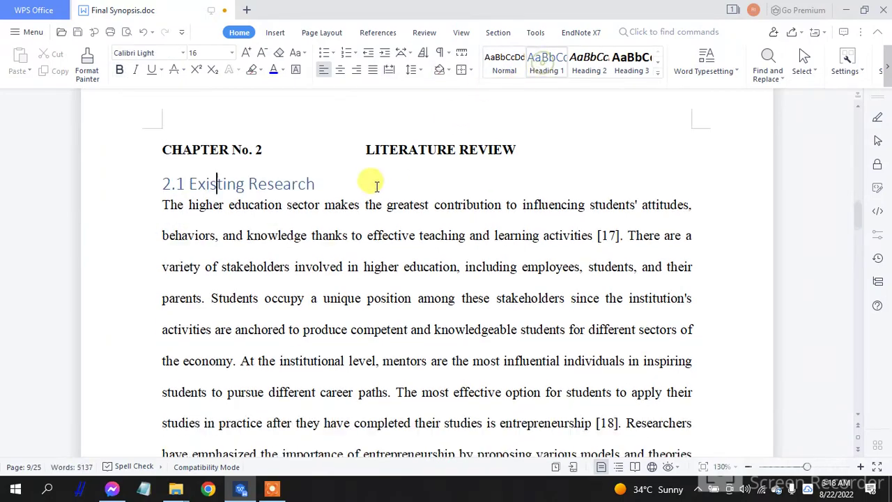
Step: Apply the Heading 1 style to the "2.2 Entrepreneurship" and "2.3 Fear of failure" section titles
{"action": "scroll", "coordinate": [307, 220], "scroll_direction": "down", "scroll_amount": 5}
{"action": "scroll", "coordinate": [307, 220], "scroll_direction": "down", "scroll_amount": 2}
{"action": "left_click", "coordinate": [182, 157]}
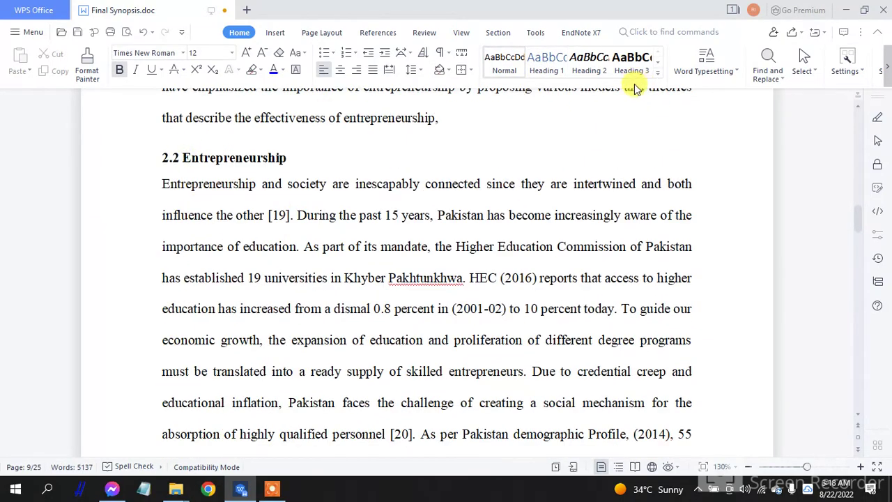
{"action": "left_click", "coordinate": [550, 70]}
{"action": "scroll", "coordinate": [354, 243], "scroll_direction": "down", "scroll_amount": 12}
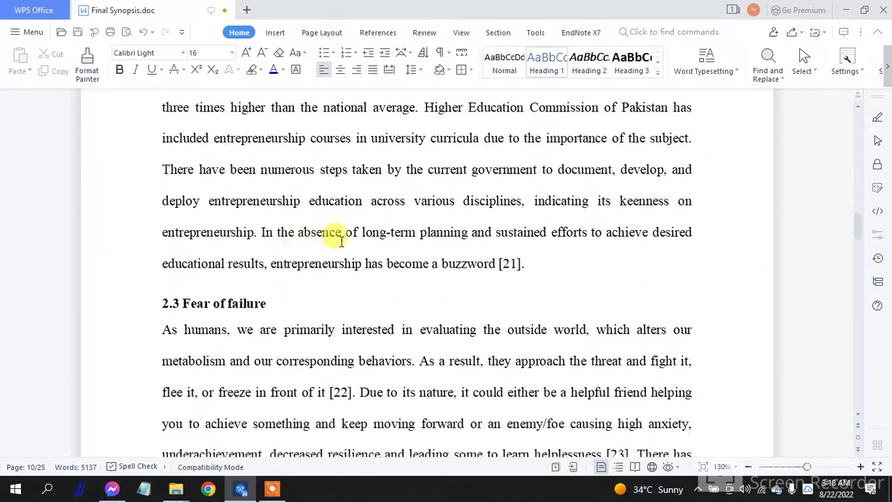
{"action": "left_click", "coordinate": [204, 298]}
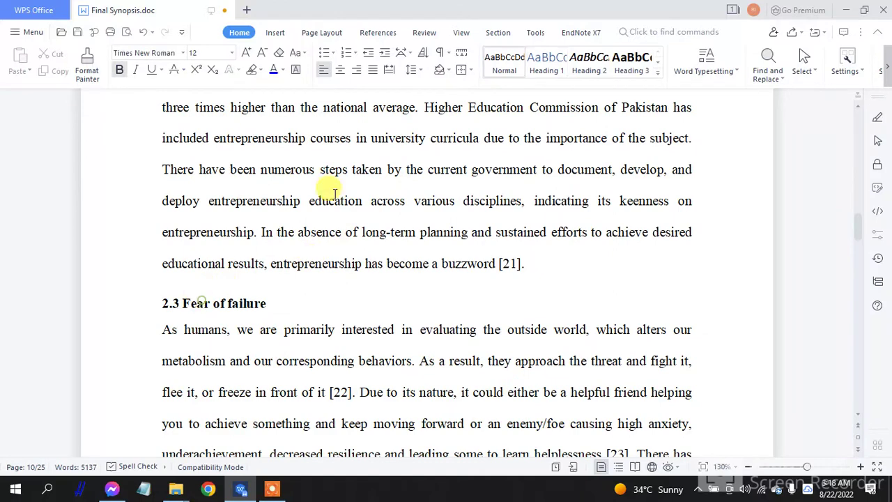
{"action": "left_click", "coordinate": [538, 61]}
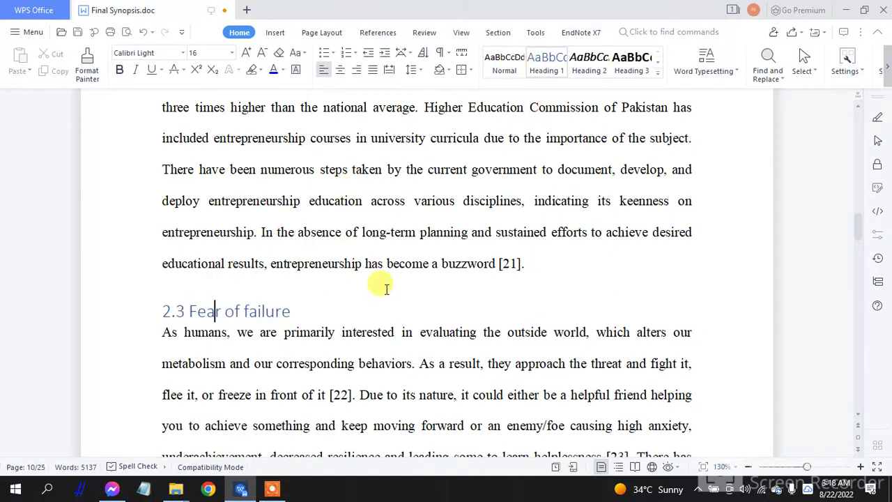
Step: Insert a page break before the "CHAPTER No. 1 INTRODUCTION" title to add an empty page at the start of the document
{"action": "left_click", "coordinate": [542, 261]}
{"action": "scroll", "coordinate": [544, 263], "scroll_direction": "up", "scroll_amount": 10}
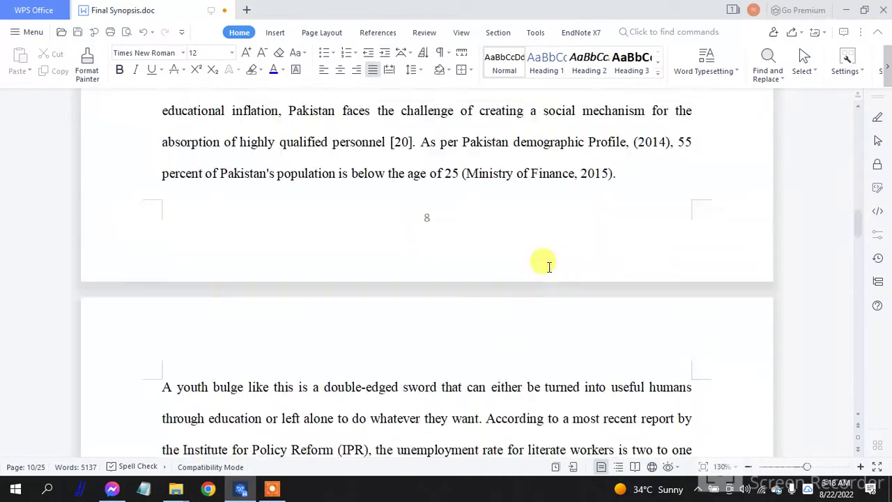
{"action": "scroll", "coordinate": [549, 267], "scroll_direction": "up", "scroll_amount": 15}
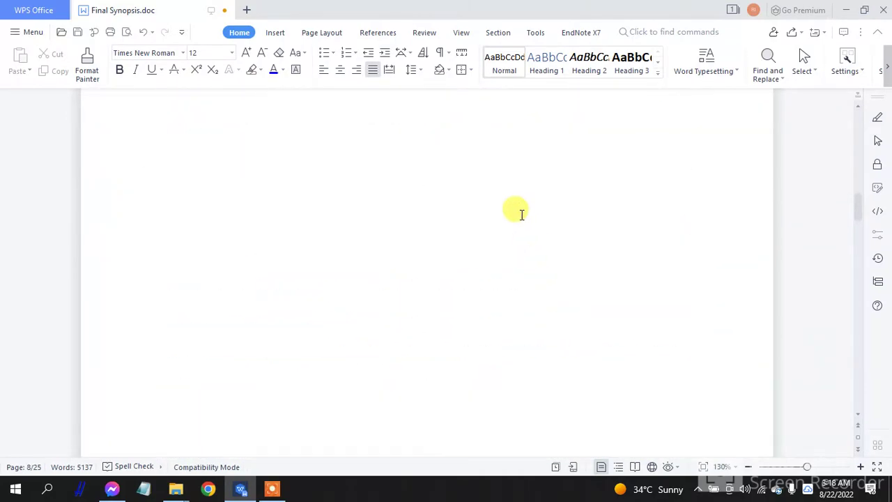
{"action": "scroll", "coordinate": [521, 215], "scroll_direction": "up", "scroll_amount": 15}
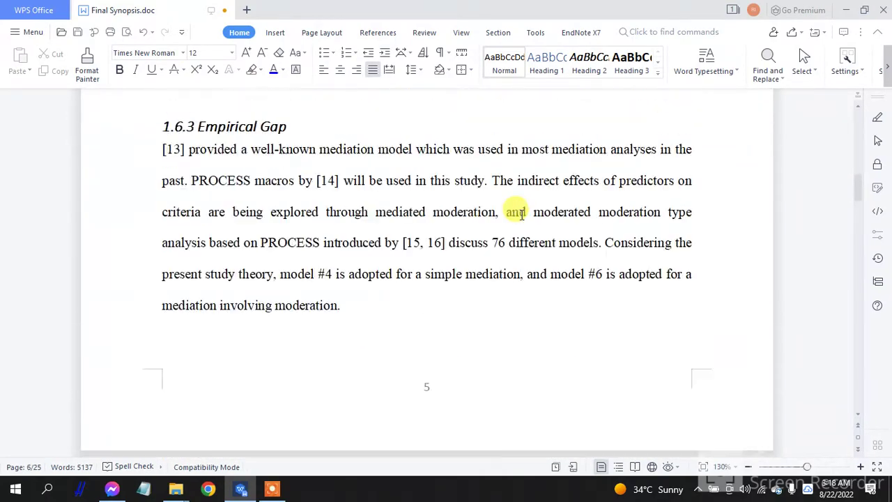
{"action": "scroll", "coordinate": [521, 214], "scroll_direction": "up", "scroll_amount": 15}
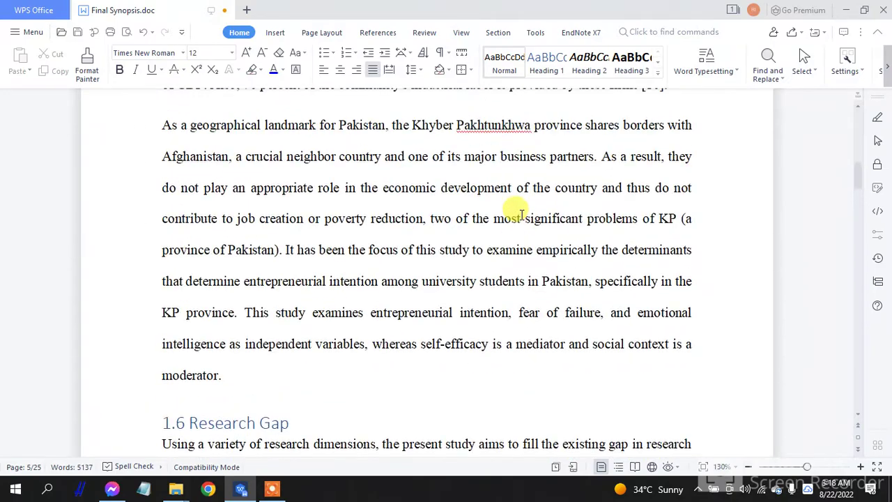
{"action": "scroll", "coordinate": [521, 215], "scroll_direction": "up", "scroll_amount": 15}
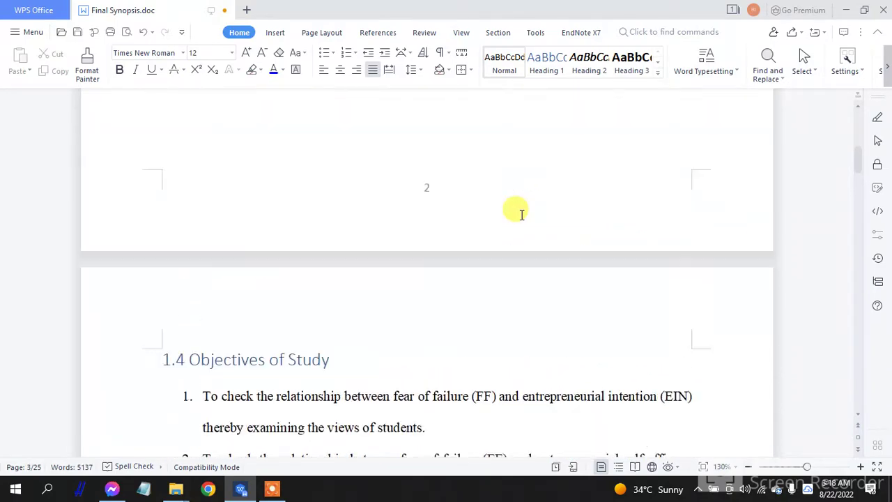
{"action": "scroll", "coordinate": [521, 215], "scroll_direction": "up", "scroll_amount": 15}
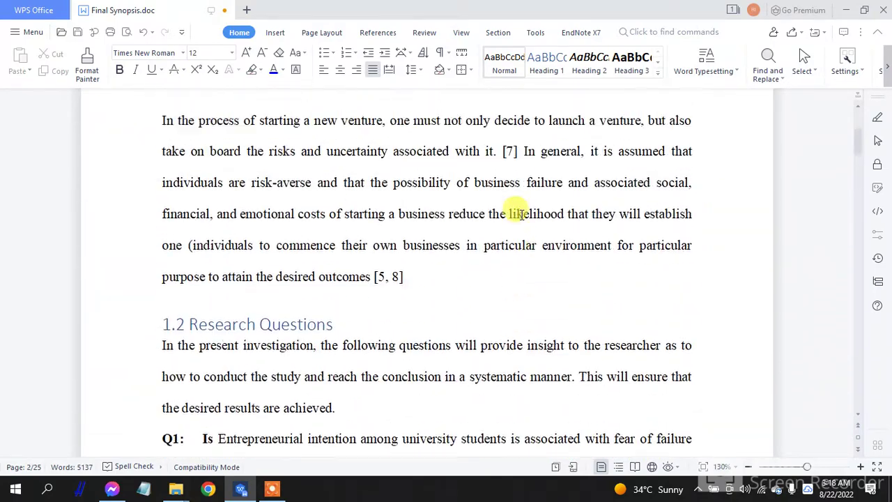
{"action": "scroll", "coordinate": [521, 214], "scroll_direction": "up", "scroll_amount": 10}
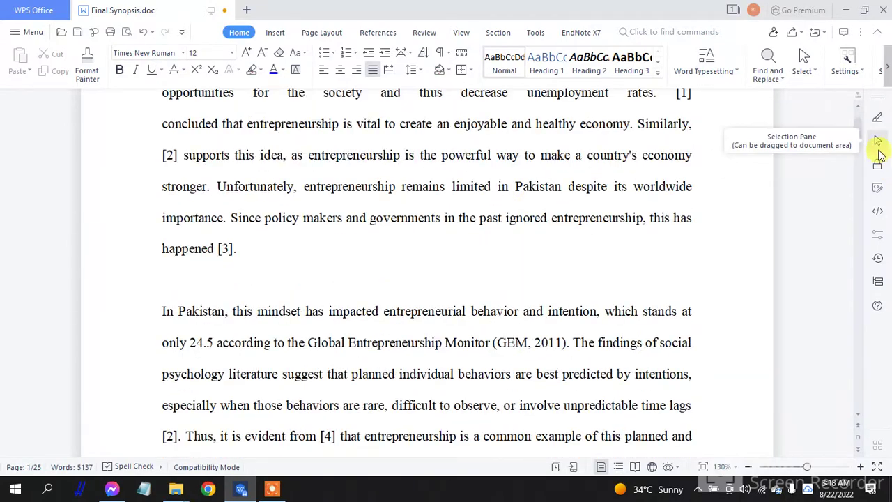
{"action": "scroll", "coordinate": [861, 136], "scroll_direction": "up", "scroll_amount": 5}
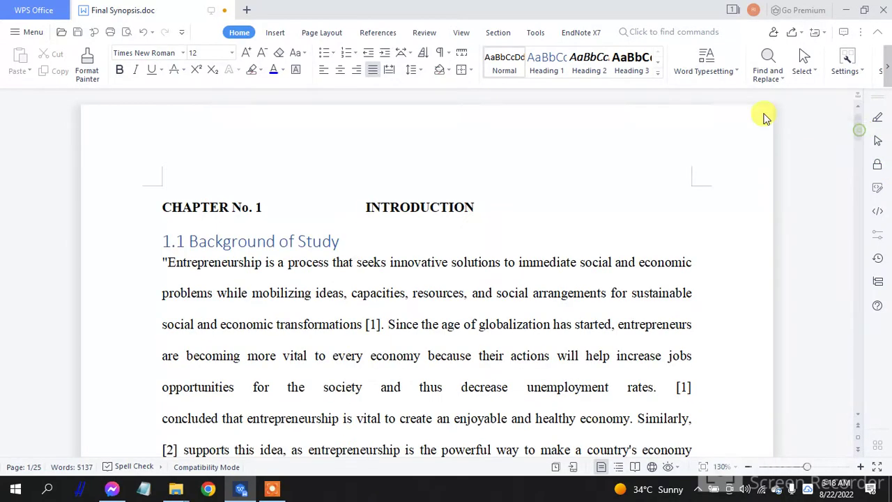
{"action": "left_click", "coordinate": [166, 208]}
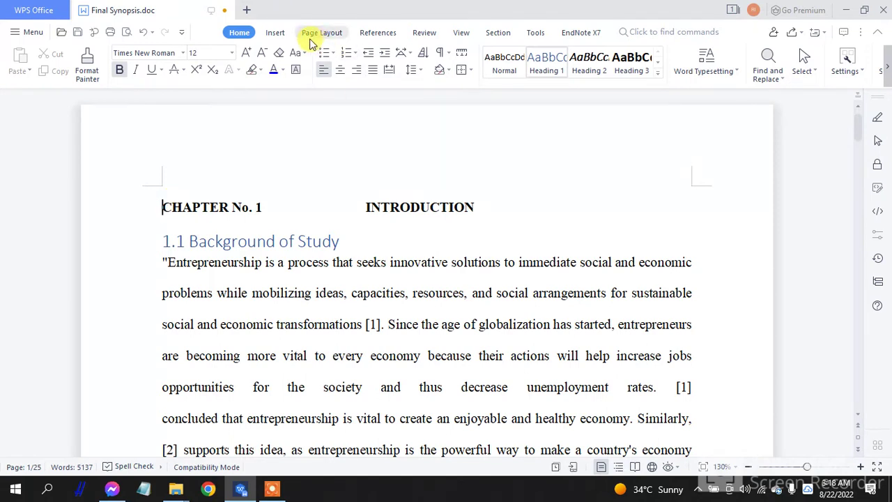
{"action": "left_click", "coordinate": [275, 32]}
{"action": "left_click", "coordinate": [127, 59]}
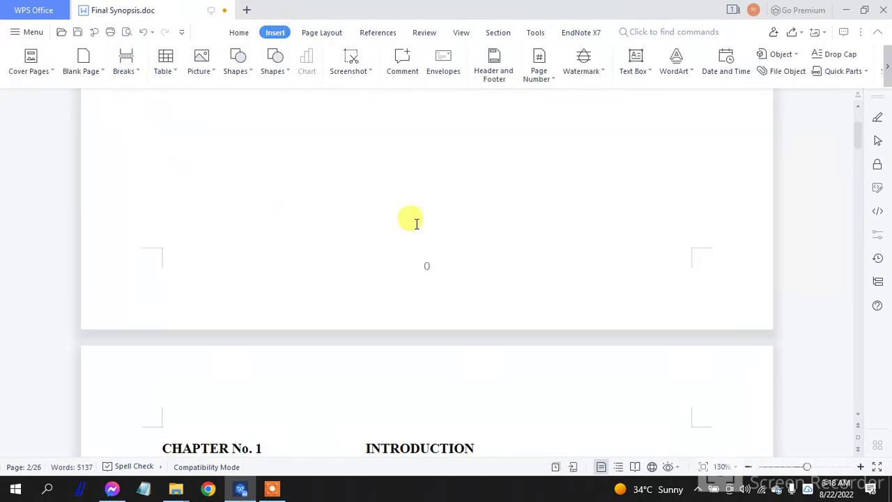
Step: Add the centred title "Table of content" at the start of the empty first page
{"action": "scroll", "coordinate": [460, 200], "scroll_direction": "up", "scroll_amount": 10}
{"action": "left_click", "coordinate": [393, 158]}
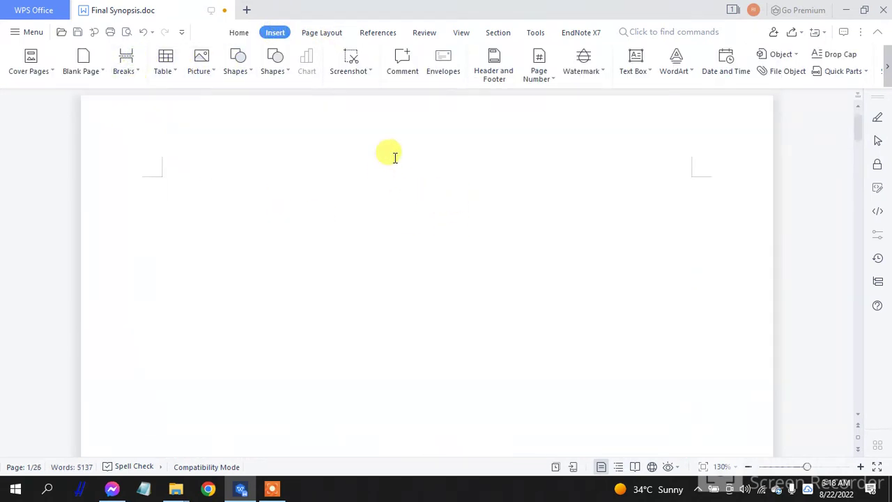
{"action": "type", "text": "tent"}
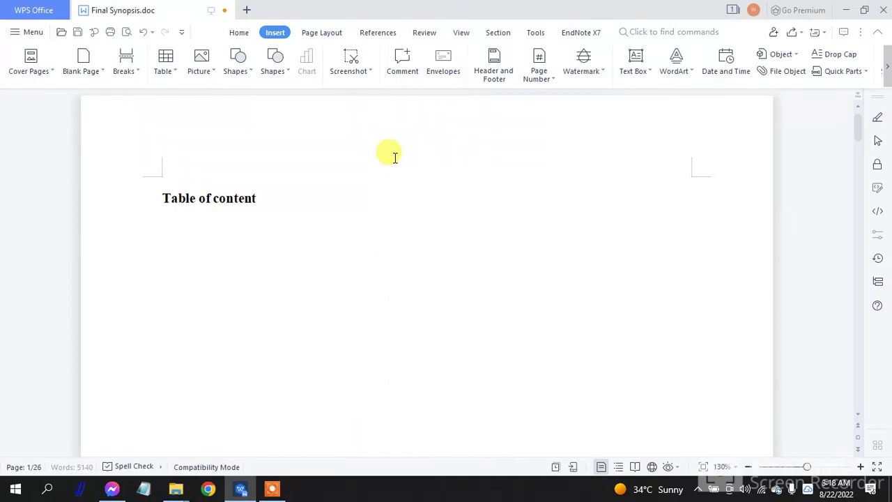
{"action": "key", "text": "ctrl+e"}
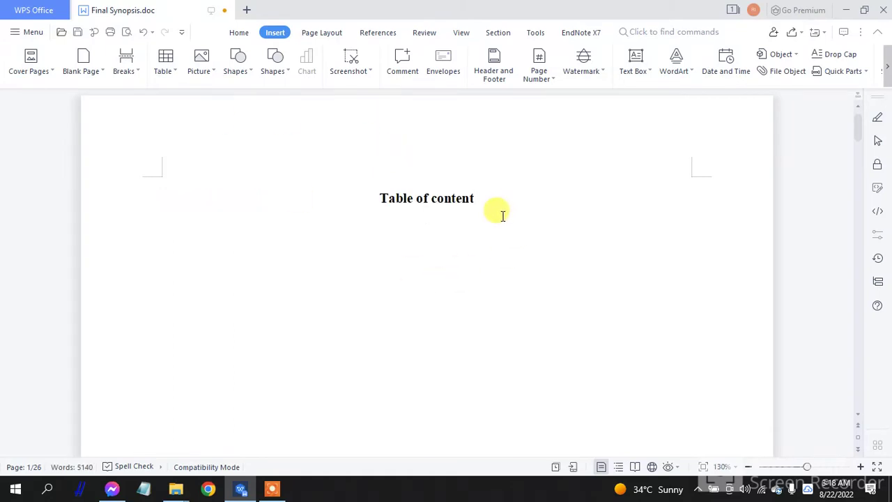
Step: Insert an automatic table of contents with dotted leaders and page numbers below the "Table of content" title
{"action": "left_click", "coordinate": [379, 35]}
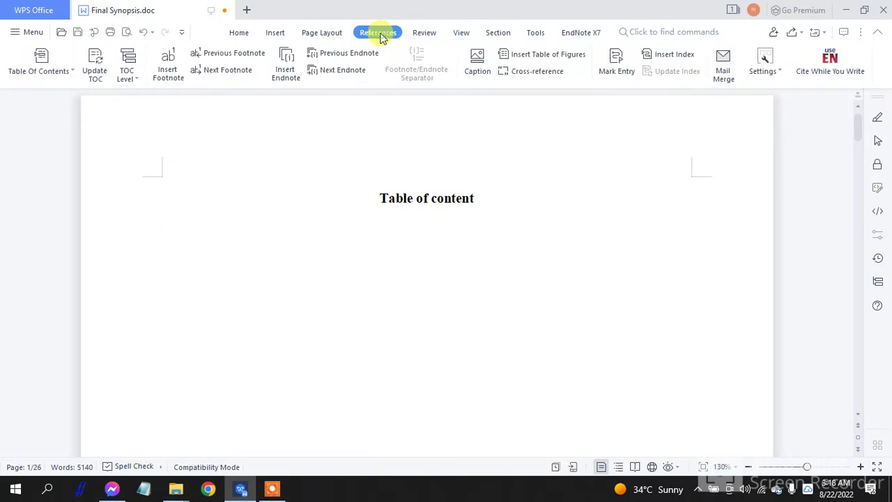
{"action": "left_click", "coordinate": [69, 73]}
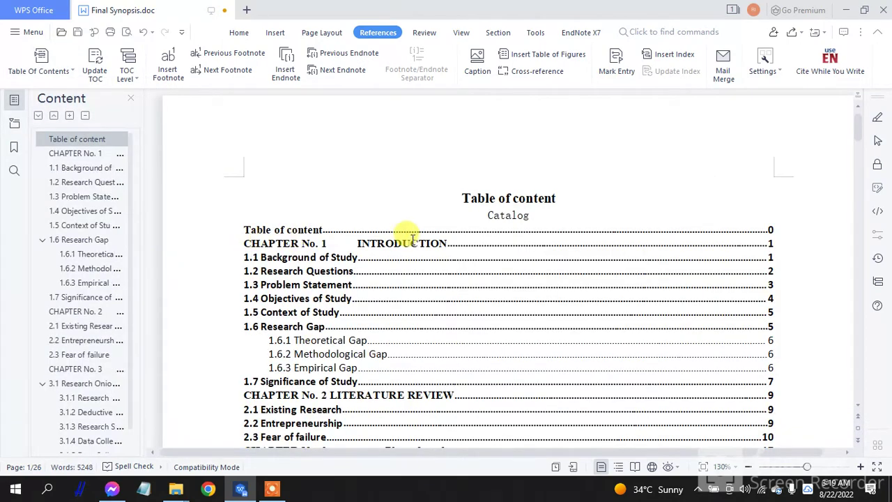
{"action": "scroll", "coordinate": [418, 248], "scroll_direction": "down", "scroll_amount": 5}
{"action": "key", "text": "BackSpace"}
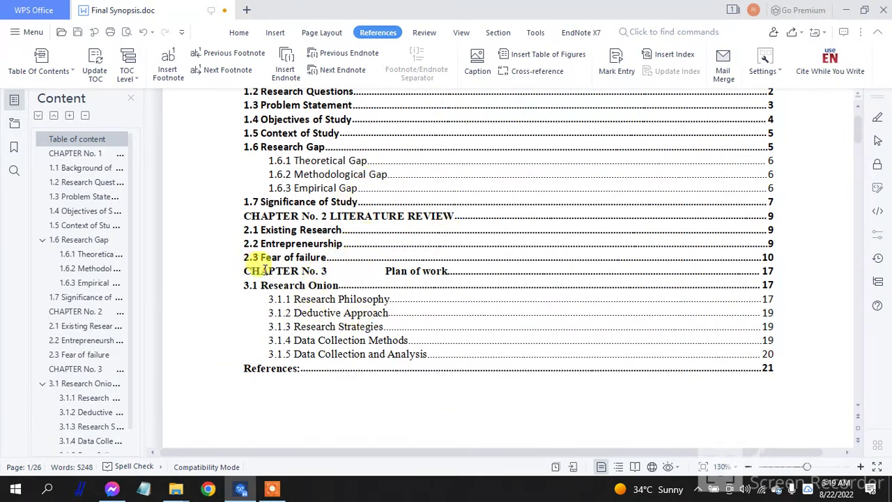
Step: Close the Content outline pane beside the document
{"action": "left_click", "coordinate": [349, 263]}
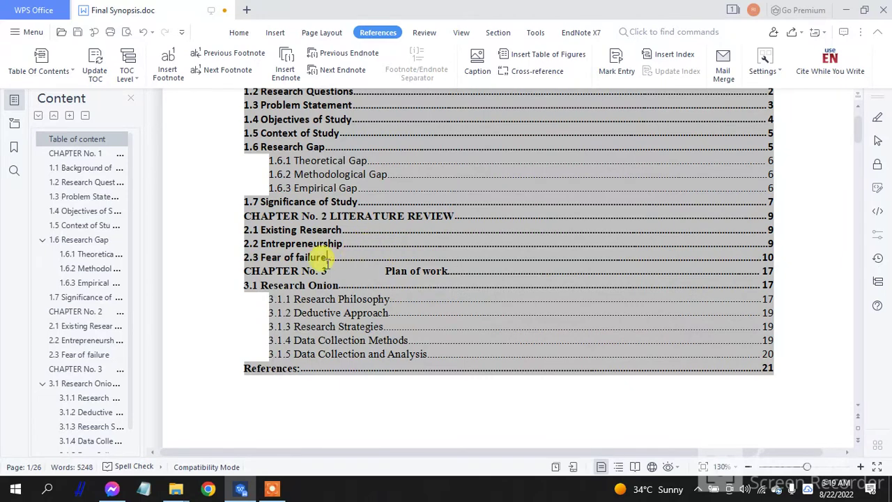
{"action": "scroll", "coordinate": [353, 246], "scroll_direction": "up", "scroll_amount": 2}
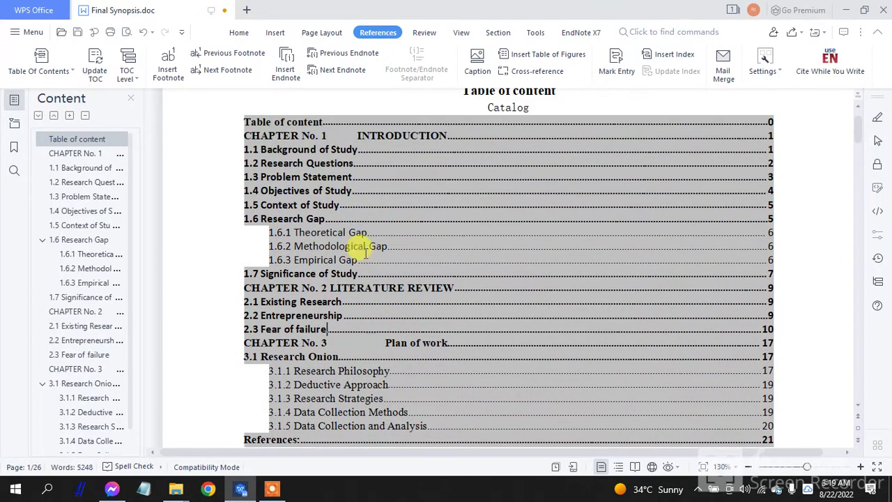
{"action": "left_click", "coordinate": [209, 163]}
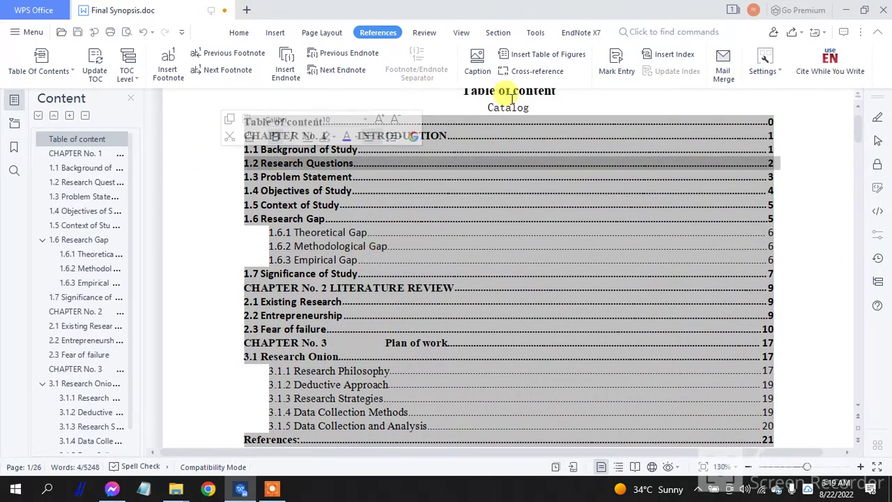
{"action": "left_click", "coordinate": [128, 102]}
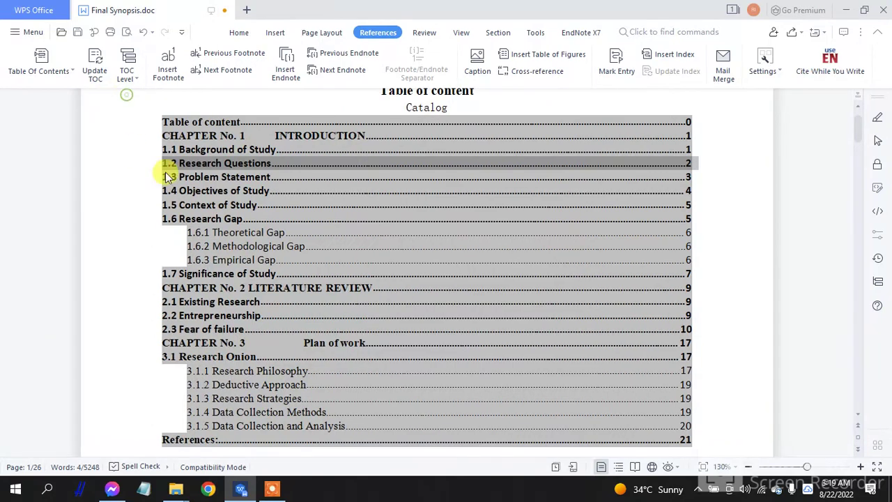
Step: Delete the "Table of content" entry from the first line of the generated table of contents
{"action": "left_click", "coordinate": [292, 126]}
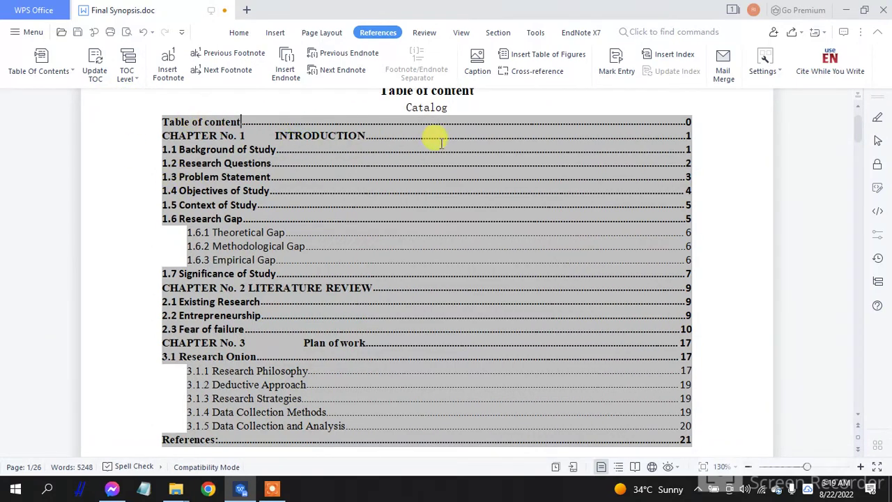
{"action": "left_click_drag", "start_coordinate": [252, 124], "coordinate": [165, 122]}
{"action": "key", "text": "Delete"}
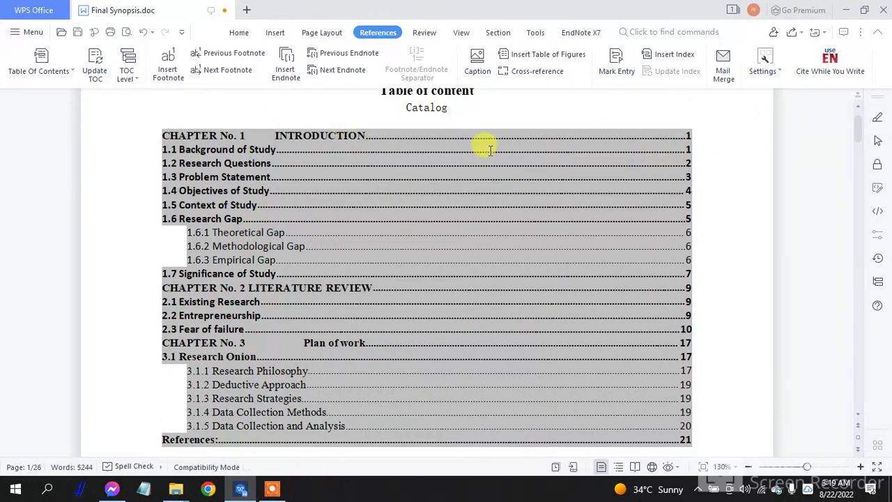
Step: Delete the "Catalog" caption between the "Table of content" title and the table entries
{"action": "scroll", "coordinate": [430, 163], "scroll_direction": "down", "scroll_amount": 3}
{"action": "scroll", "coordinate": [432, 167], "scroll_direction": "up", "scroll_amount": 2}
{"action": "scroll", "coordinate": [441, 137], "scroll_direction": "up", "scroll_amount": 2}
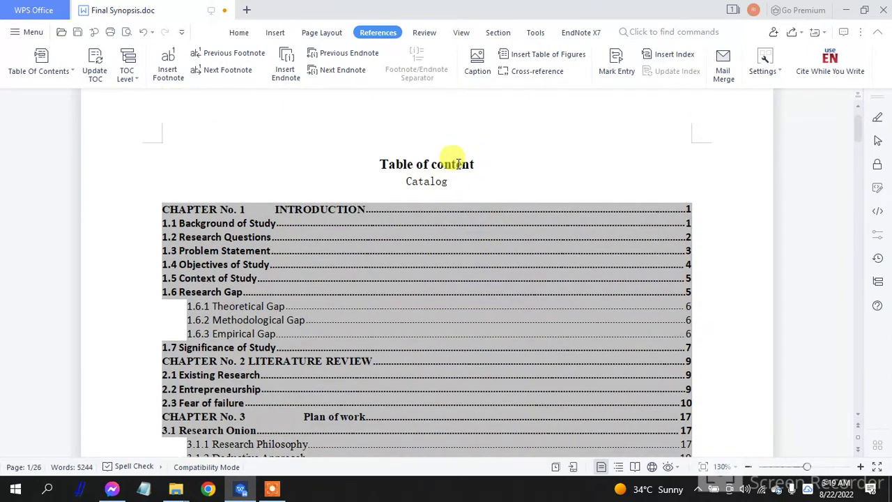
{"action": "double_click", "coordinate": [436, 181]}
{"action": "key", "text": "Delete"}
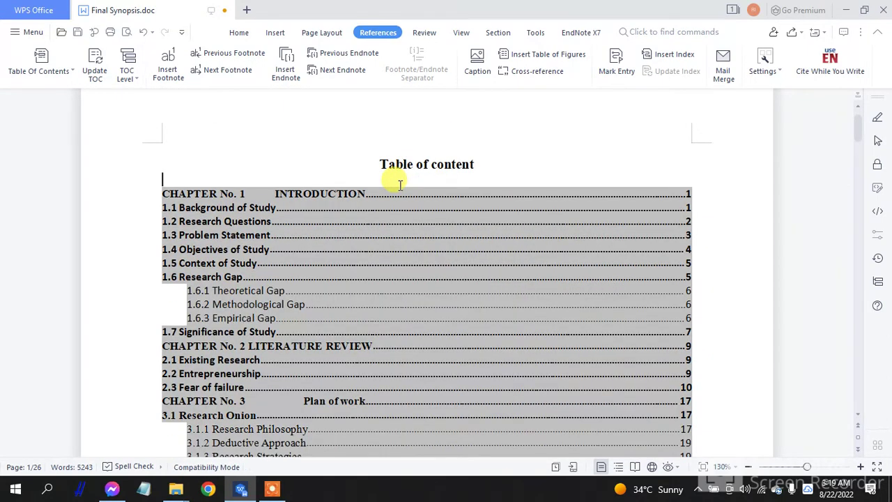
{"action": "left_click", "coordinate": [730, 281]}
{"action": "scroll", "coordinate": [342, 229], "scroll_direction": "down", "scroll_amount": 5}
{"action": "scroll", "coordinate": [363, 229], "scroll_direction": "up", "scroll_amount": 5}
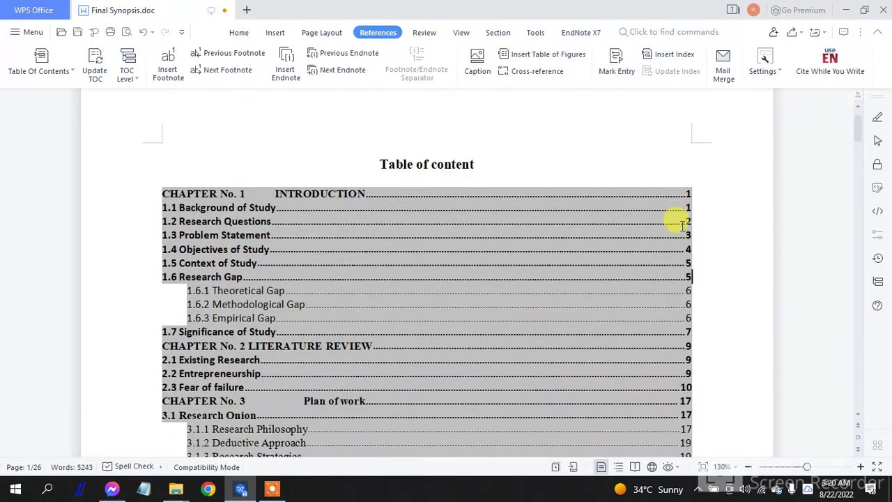
Step: Insert a page break at the start of the third page, above the paragraph beginning "According to [5]"
{"action": "scroll", "coordinate": [187, 227], "scroll_direction": "down", "scroll_amount": 6}
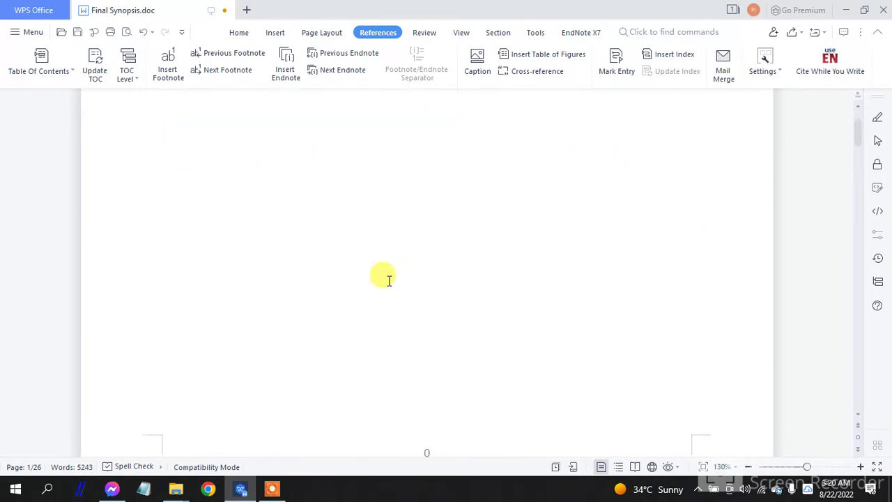
{"action": "scroll", "coordinate": [388, 280], "scroll_direction": "down", "scroll_amount": 12}
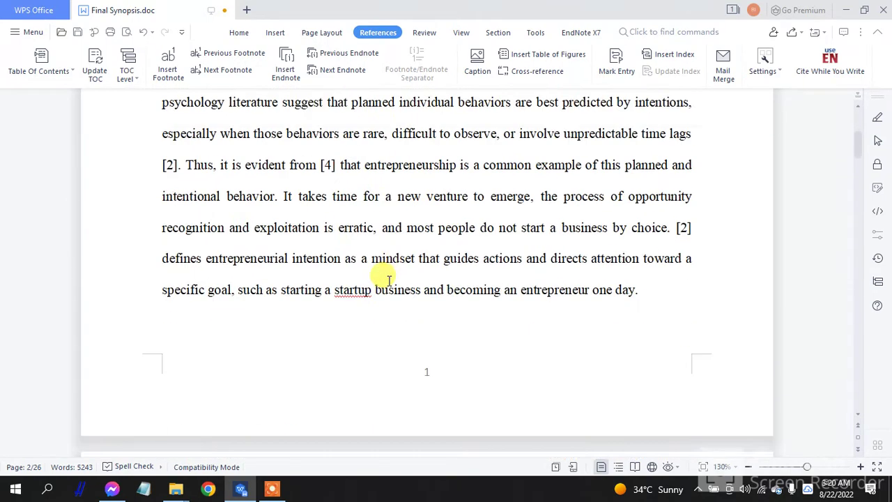
{"action": "scroll", "coordinate": [388, 280], "scroll_direction": "down", "scroll_amount": 2}
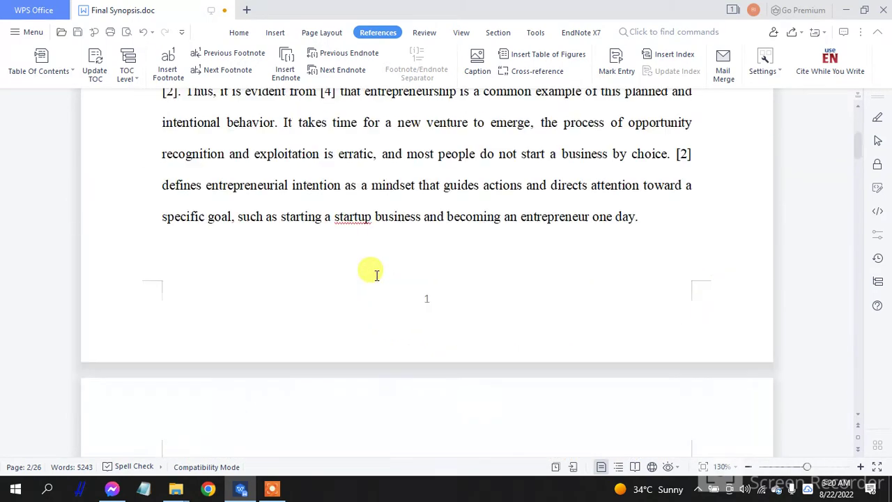
{"action": "left_click", "coordinate": [271, 33]}
{"action": "left_click", "coordinate": [126, 60]}
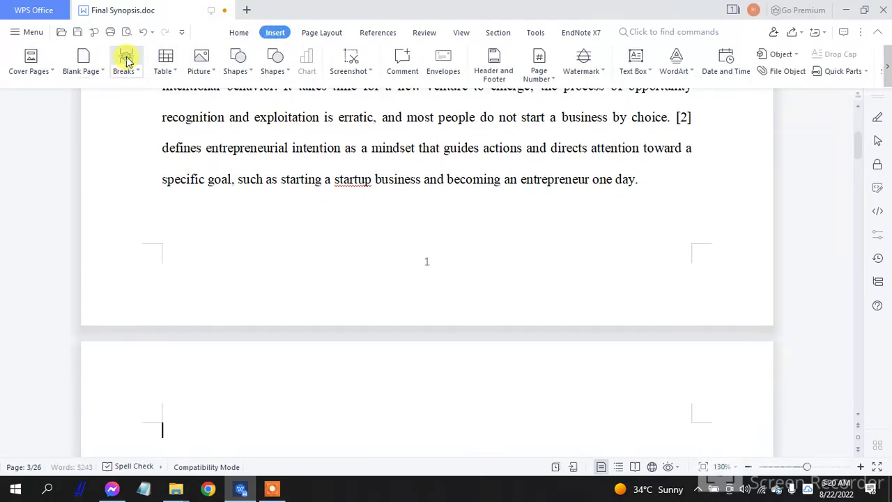
{"action": "left_click", "coordinate": [125, 59]}
{"action": "scroll", "coordinate": [352, 204], "scroll_direction": "down", "scroll_amount": 10}
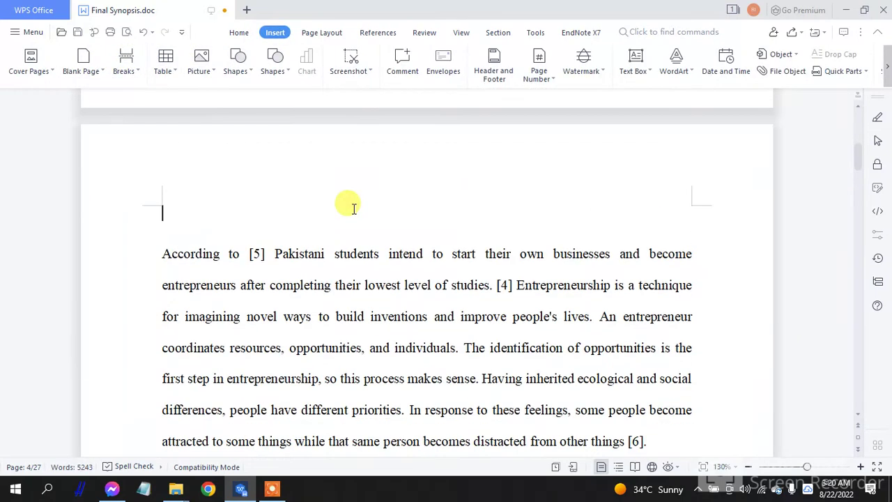
Step: Update the table of contents with the page-numbers-only option
{"action": "scroll", "coordinate": [356, 181], "scroll_direction": "up", "scroll_amount": 10}
{"action": "scroll", "coordinate": [425, 165], "scroll_direction": "up", "scroll_amount": 15}
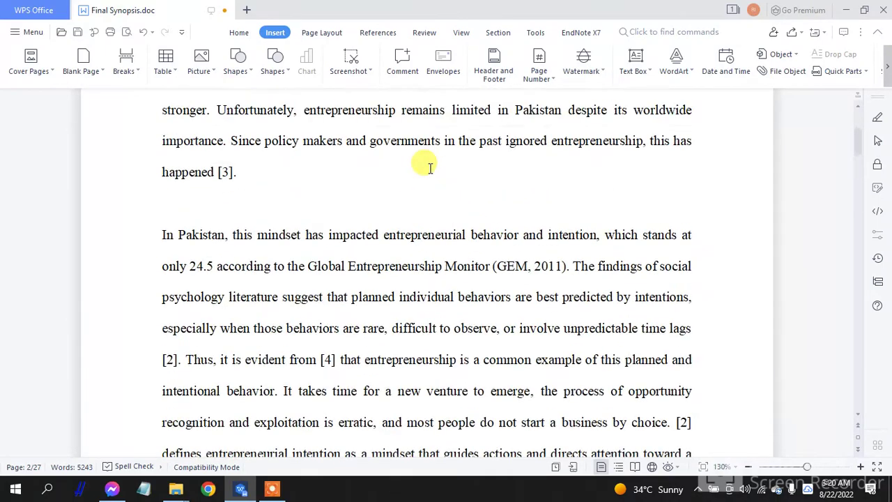
{"action": "scroll", "coordinate": [430, 168], "scroll_direction": "up", "scroll_amount": 10}
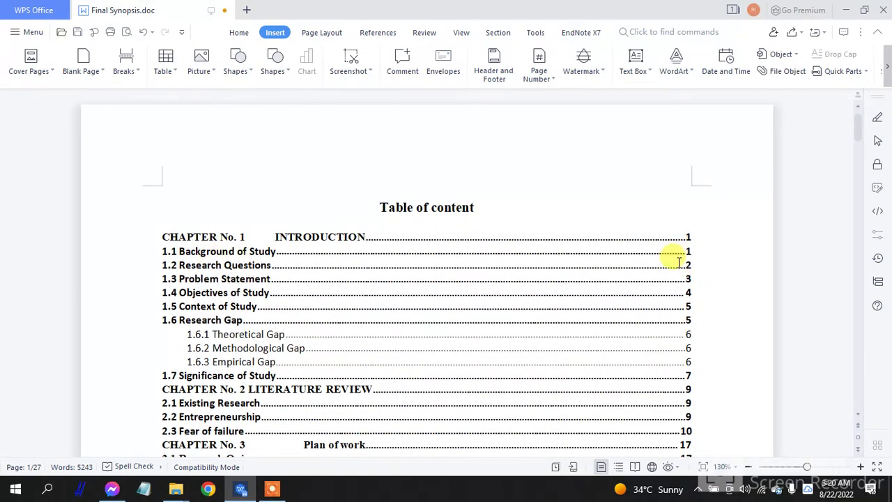
{"action": "left_click", "coordinate": [302, 243]}
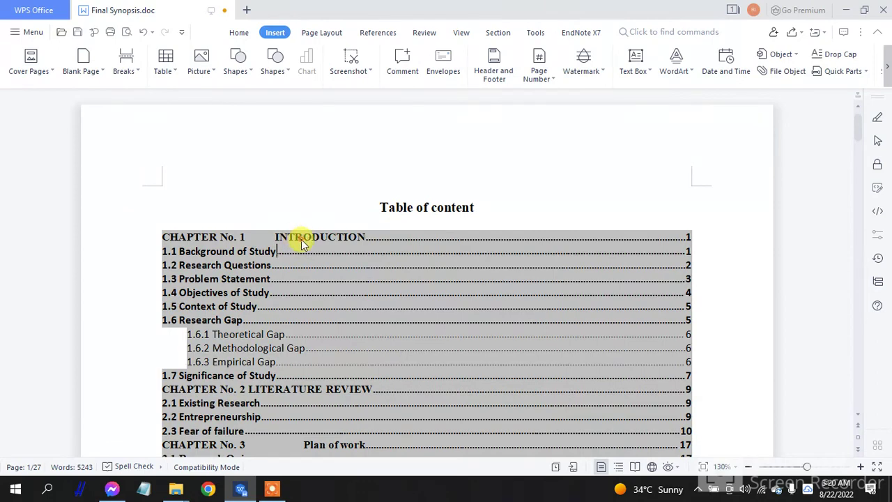
{"action": "right_click", "coordinate": [302, 244]}
{"action": "left_click", "coordinate": [354, 91]}
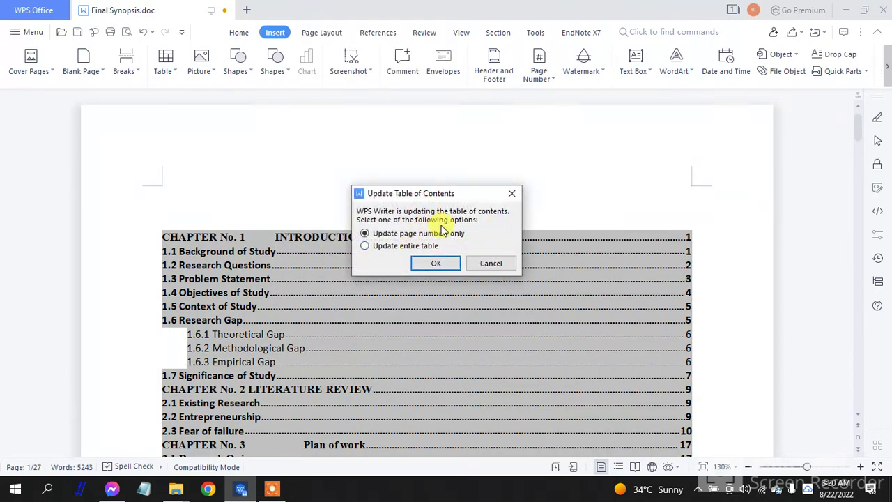
{"action": "left_click", "coordinate": [436, 264]}
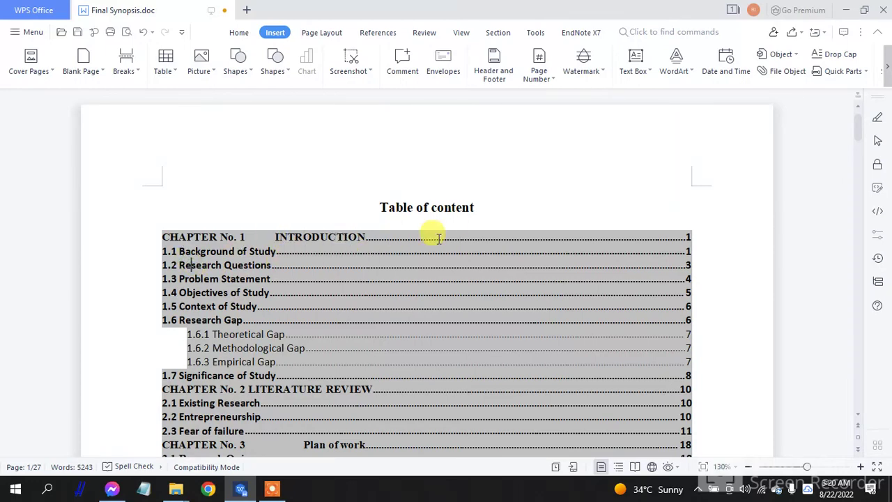
Step: Check which heading style is applied to the "CHAPTER No. 1 INTRODUCTION" title
{"action": "scroll", "coordinate": [335, 261], "scroll_direction": "down", "scroll_amount": 2}
{"action": "scroll", "coordinate": [264, 258], "scroll_direction": "down", "scroll_amount": 8}
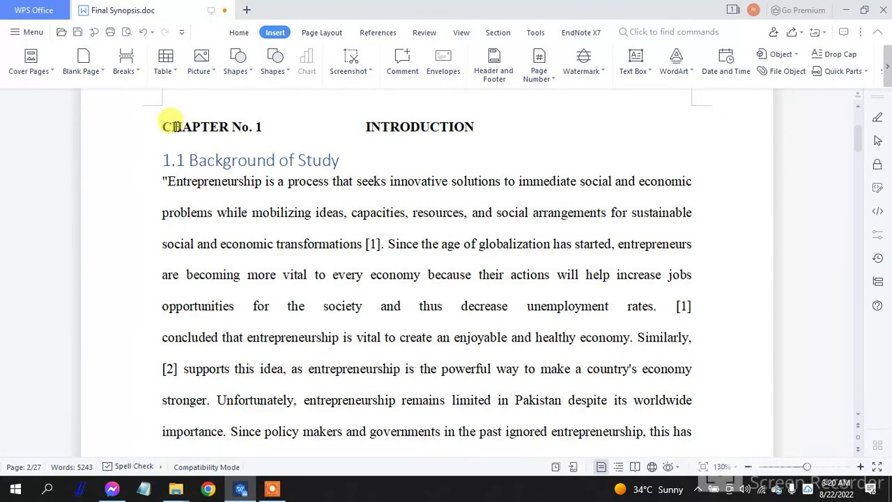
{"action": "left_click", "coordinate": [201, 126]}
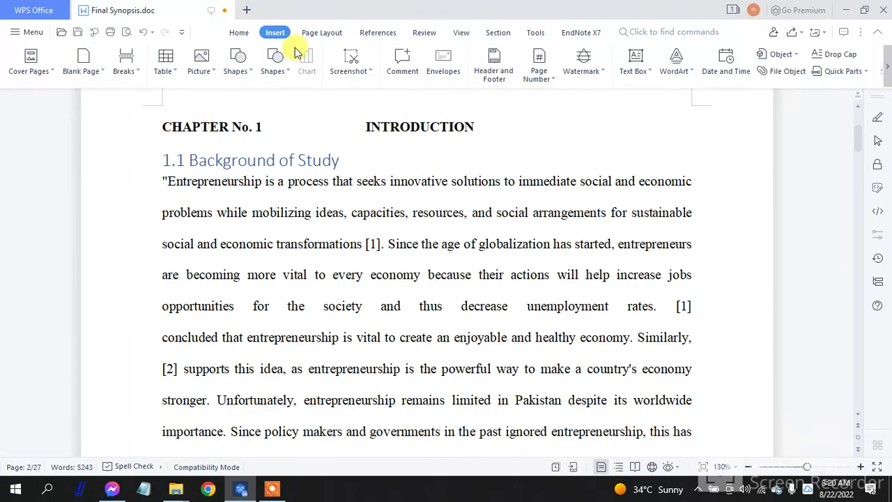
{"action": "left_click", "coordinate": [238, 32]}
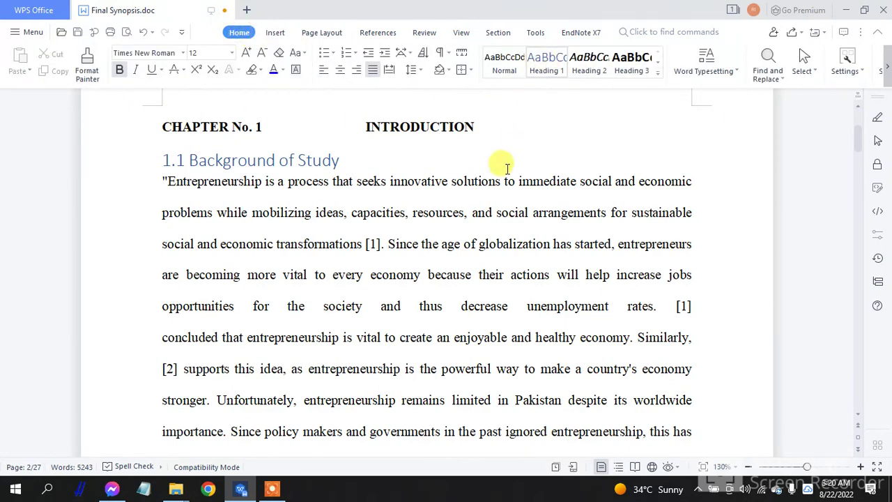
Step: Update the table of contents again, choosing to update the entire table
{"action": "scroll", "coordinate": [507, 168], "scroll_direction": "up", "scroll_amount": 8}
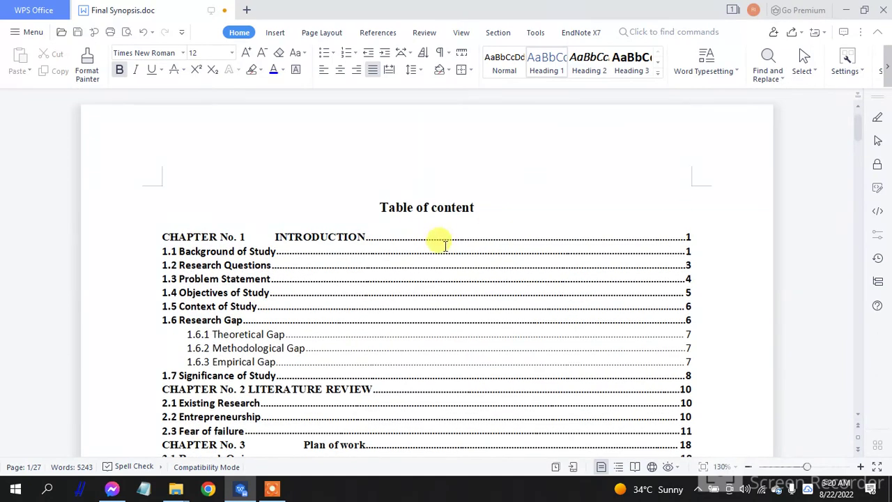
{"action": "scroll", "coordinate": [443, 244], "scroll_direction": "down", "scroll_amount": 2}
{"action": "right_click", "coordinate": [404, 179]}
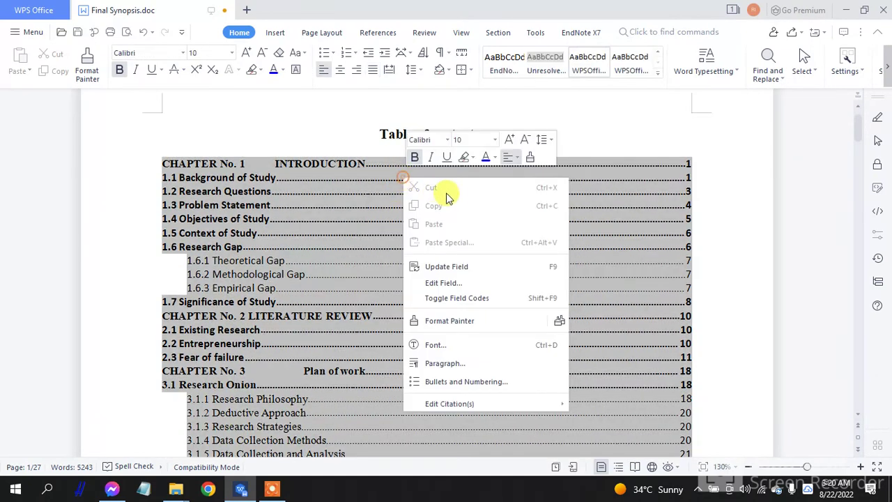
{"action": "left_click", "coordinate": [454, 267]}
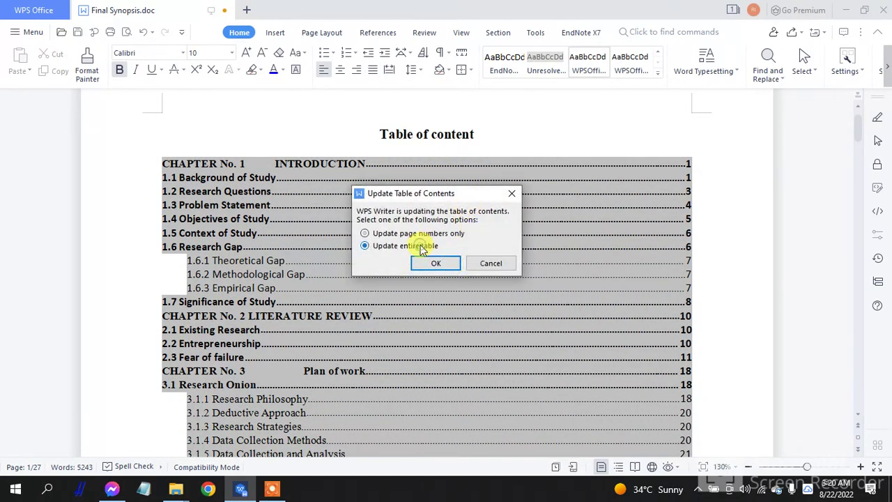